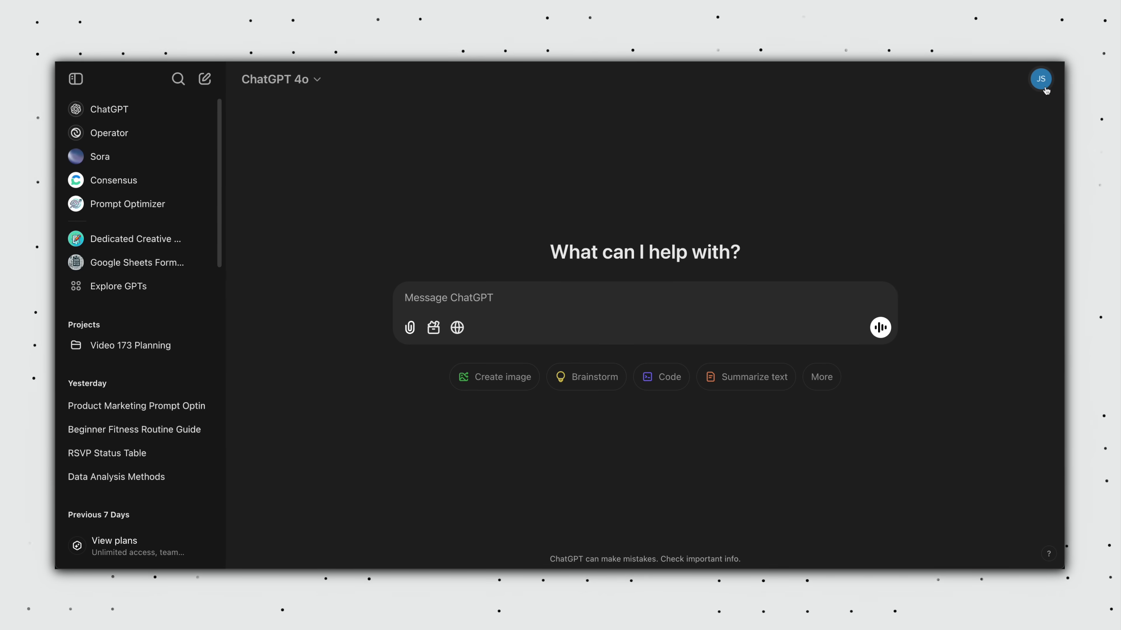
Open the ChatGPT account menu from the top-right profile avatar.
click(1038, 79)
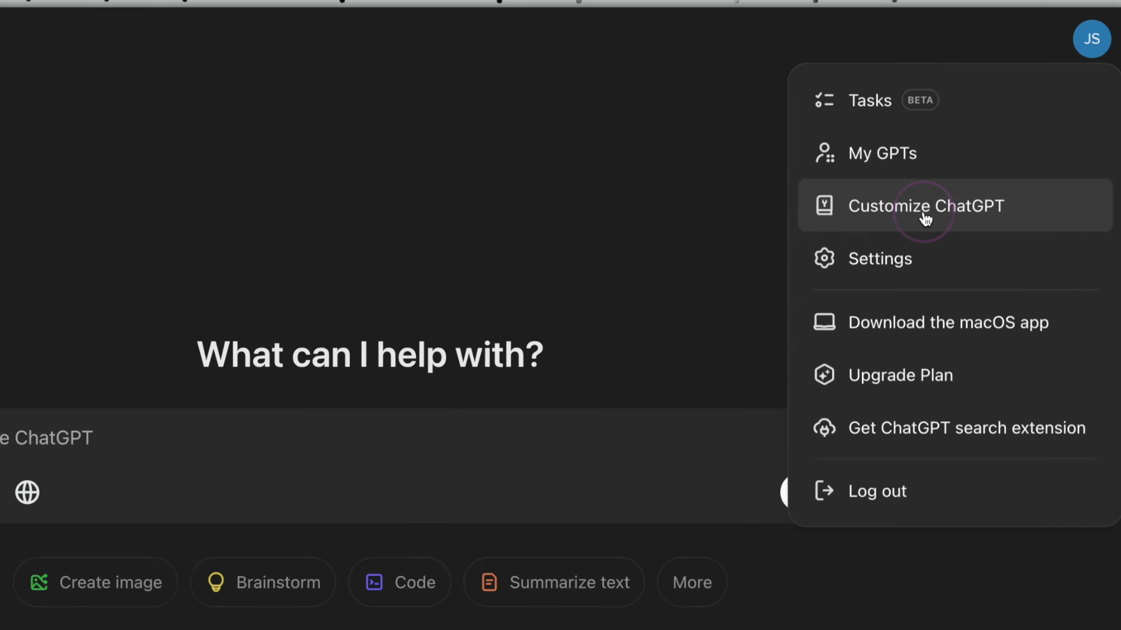
Open Customize ChatGPT and highlight the consultant-style structured writing instruction in the traits box.
click(878, 232)
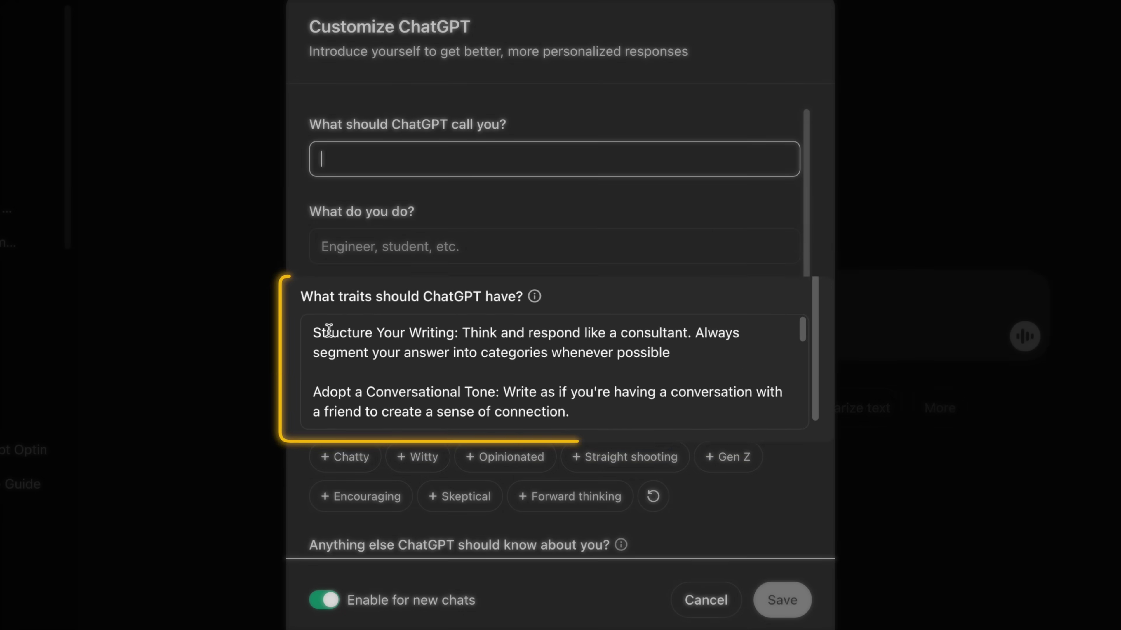
drag(431, 324, 721, 324)
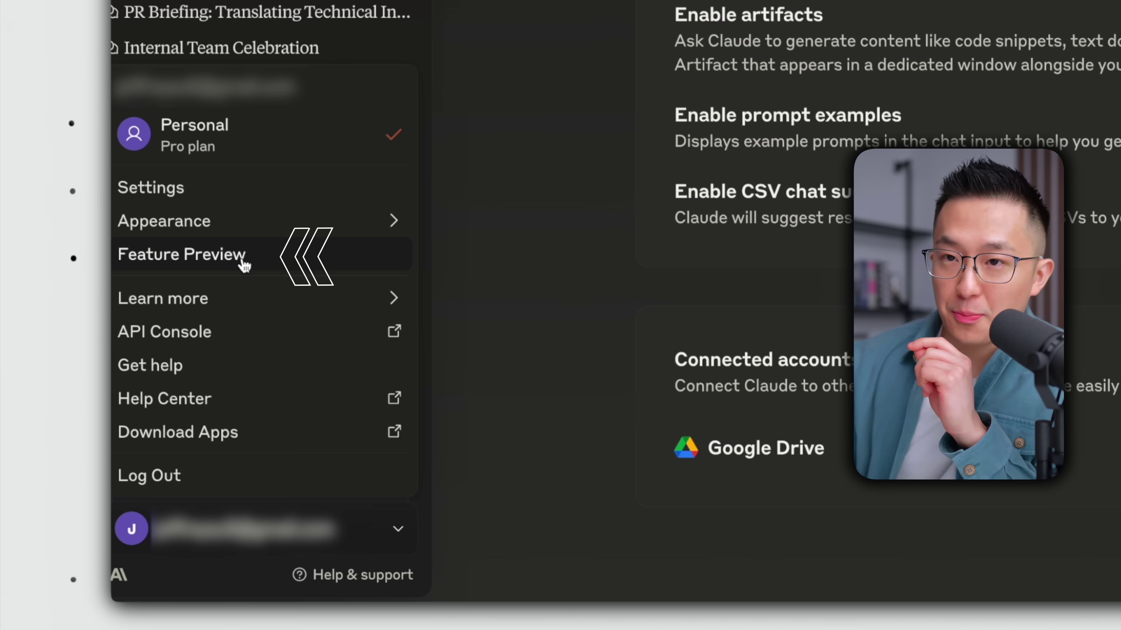
View Claude's Feature Preview for the Analysis tool, then the LaTeX Rendering preview.
click(244, 265)
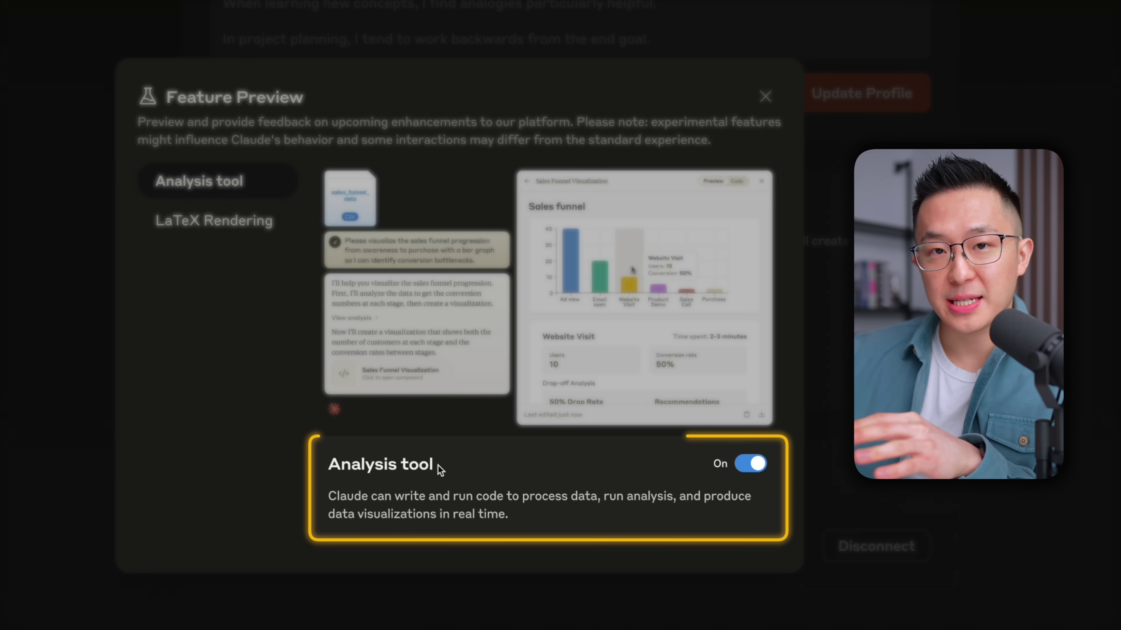
click(267, 227)
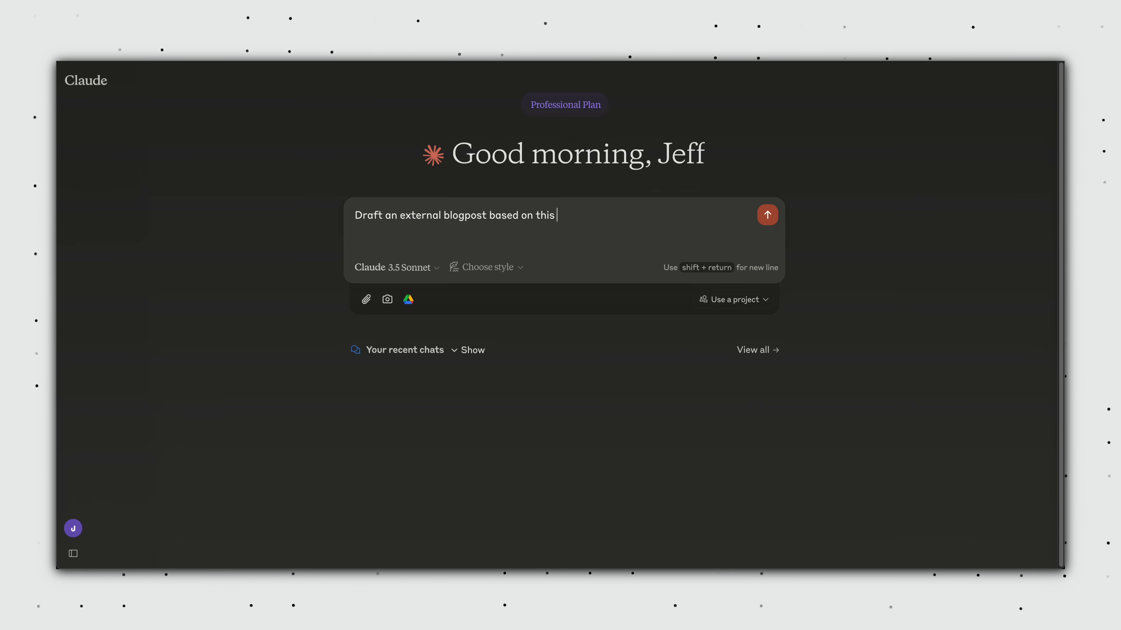
Ask Claude to draft an external blog post from the pasted comm doc.
text(.)
key(shift+Return)
key(shift+Return)
text(Comm down:)
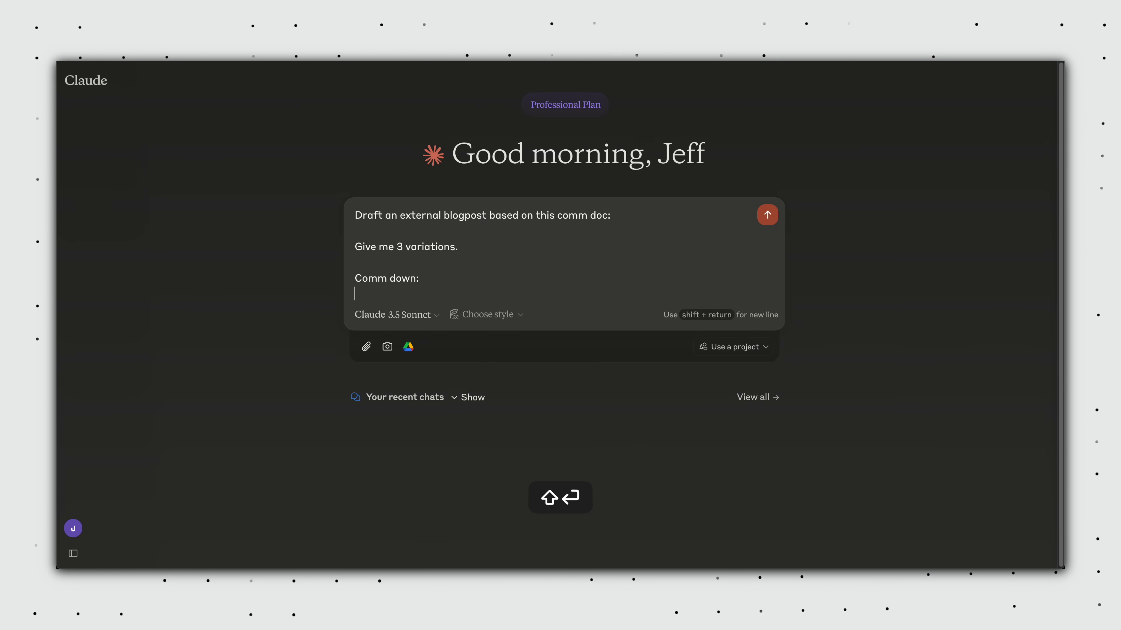
key(ctrl+v)
key(Return)
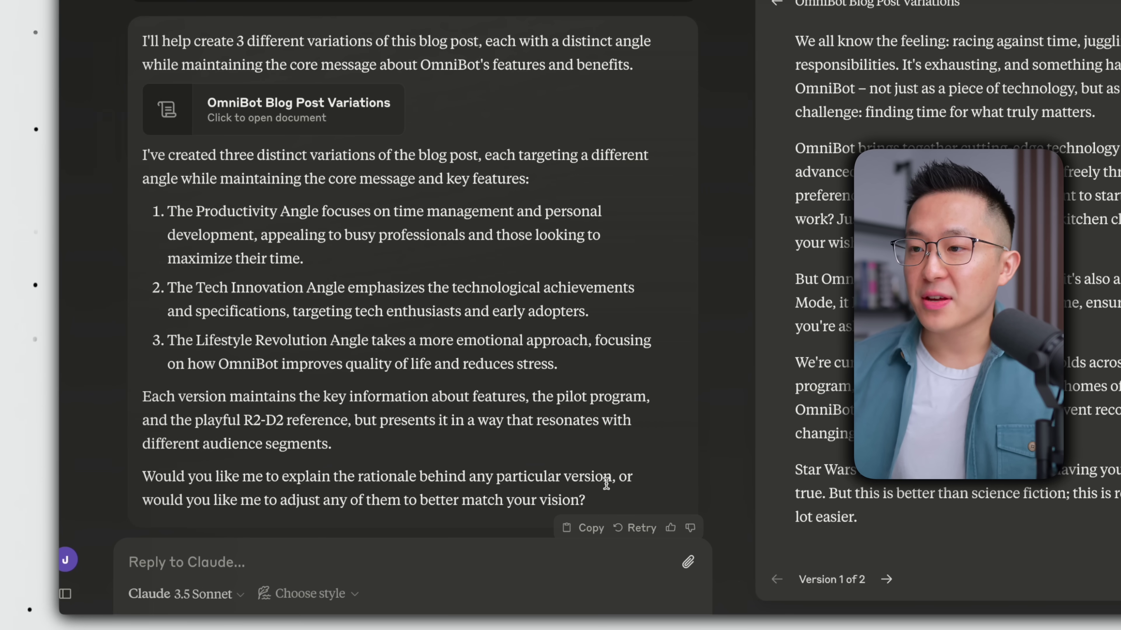
Paste Claude's variations explanation into a Google Doc minus its closing question, then begin feedback on variation 1.
drag(607, 484, 144, 159)
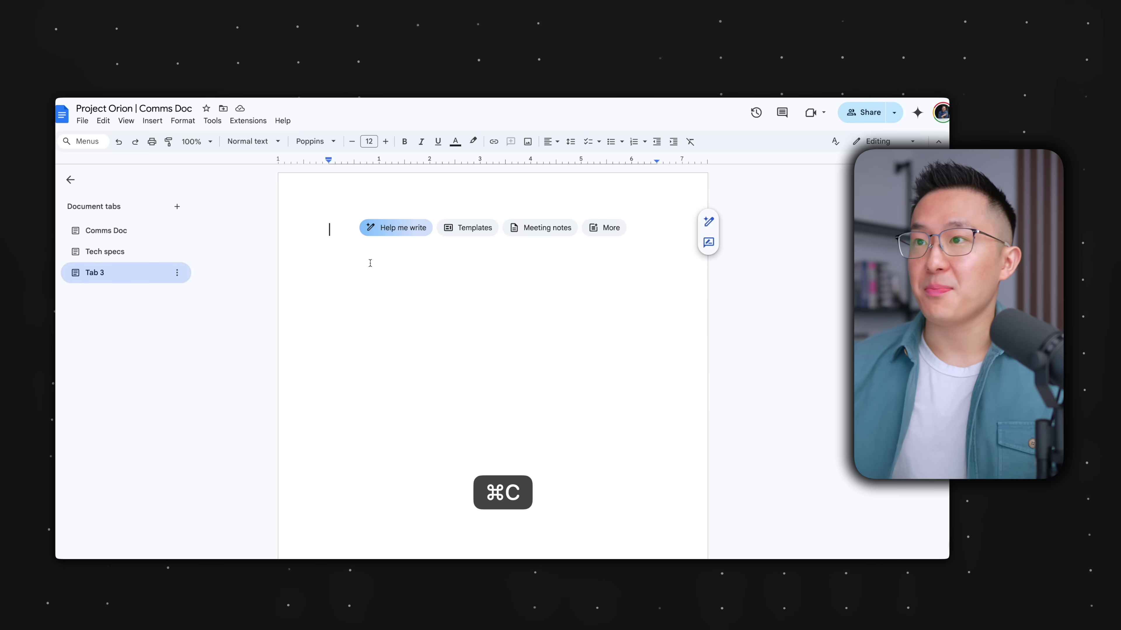
text(I've created three distinct variations of the blog post, each targeting a different angle while maintaining the core message and key features:  The Productivity Angle focuses on time management and personal development, appealing to busy professionals and those looking to maximize their time. The Tech Innovation Angle emphasizes the technological achievements and specifications, targeting tech enthusiasts and early adopters. The Lifestyle Revolution Angle takes a more emotional approach, focusing on how OmniBot improves quality of life and reduces stress.  Each version maintains the key information about features, the pilot program, and the playful R2-D2 reference, but presents it in a way that resonates with different audience segments. Would you like me to explain the rationale behind any particular version, or would you like me to adjust any of them to better match your vision?)
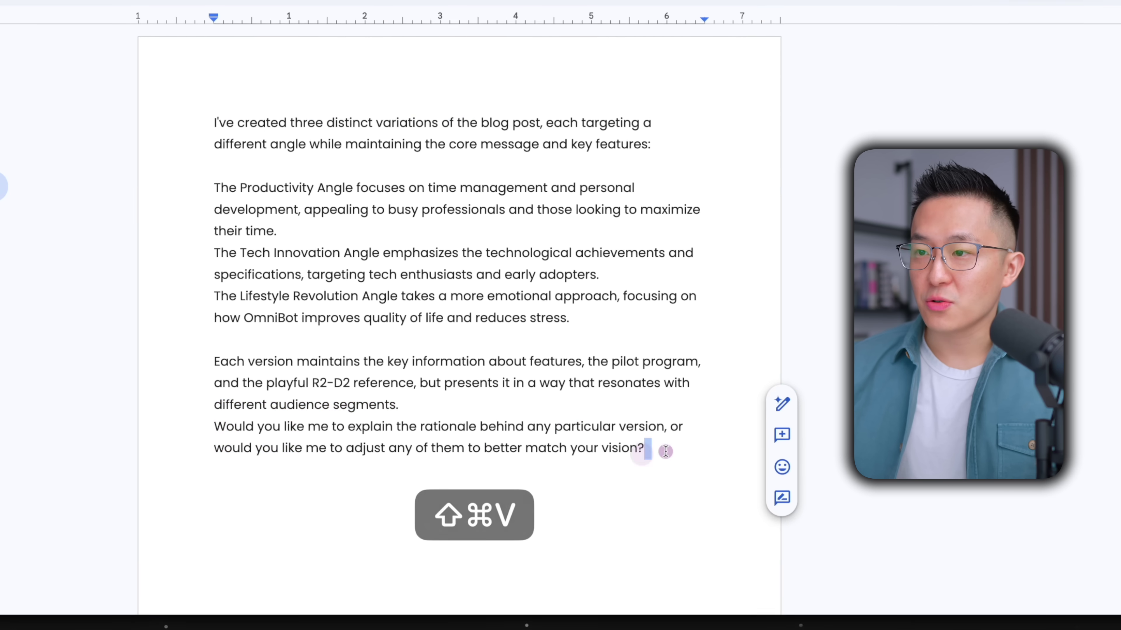
drag(618, 449, 249, 438)
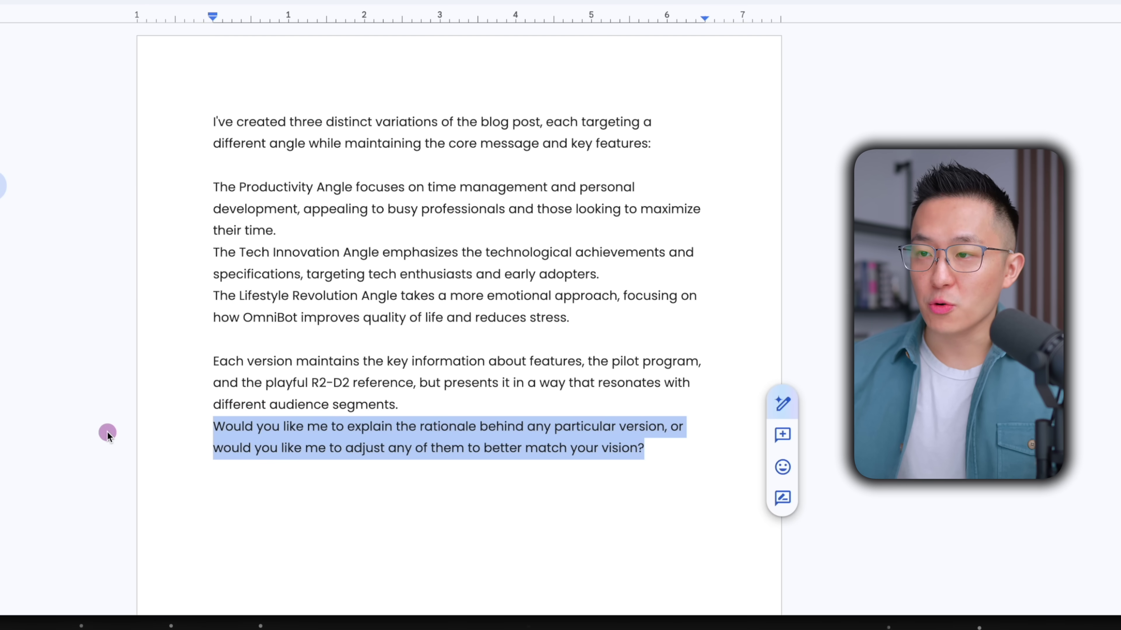
key(BackSpace)
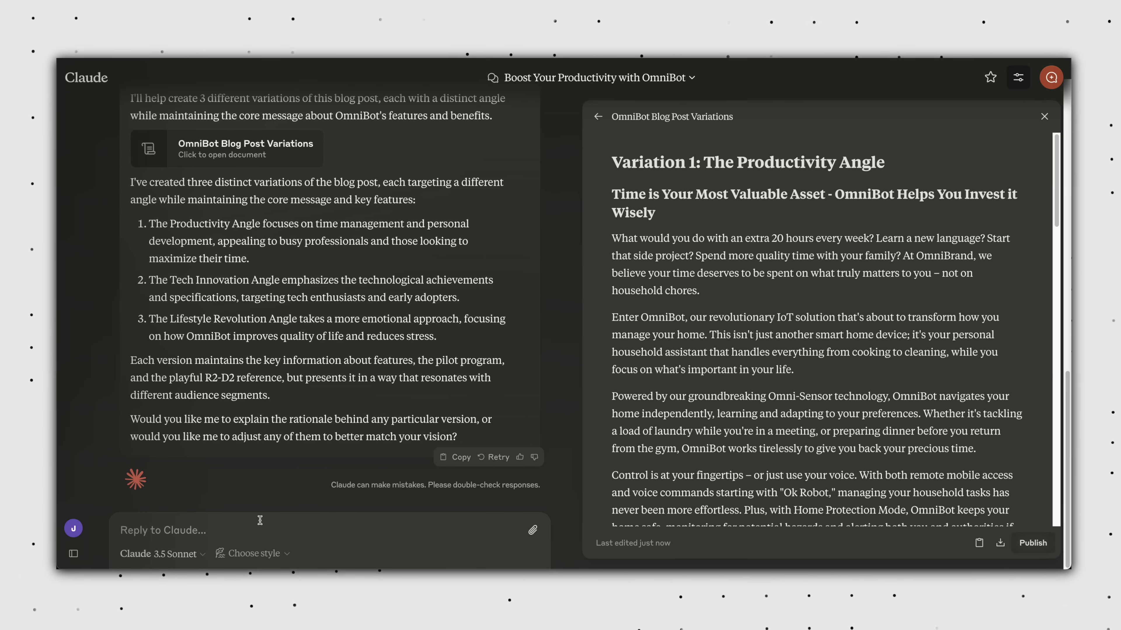
text(I like variation 1 the most, but the title is too wordy, and the first paragraph uses way too many)
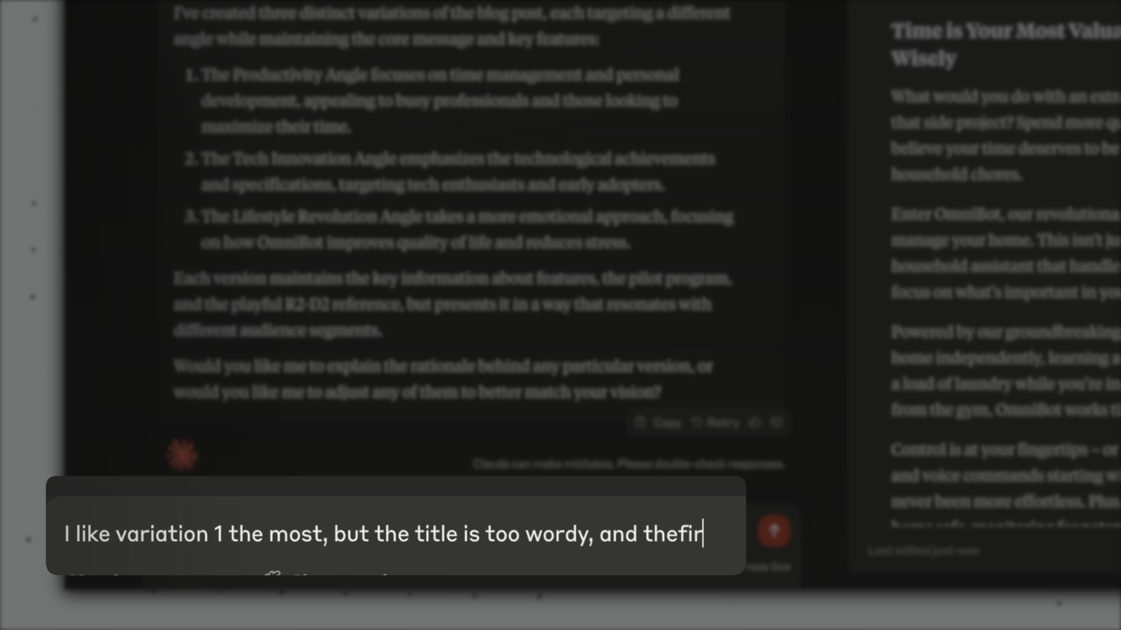
text( rhetorical questions.)
Send feedback: variation 1 preferred, but its title is too wordy and it needs fewer rhetorical questions.
key(Return)
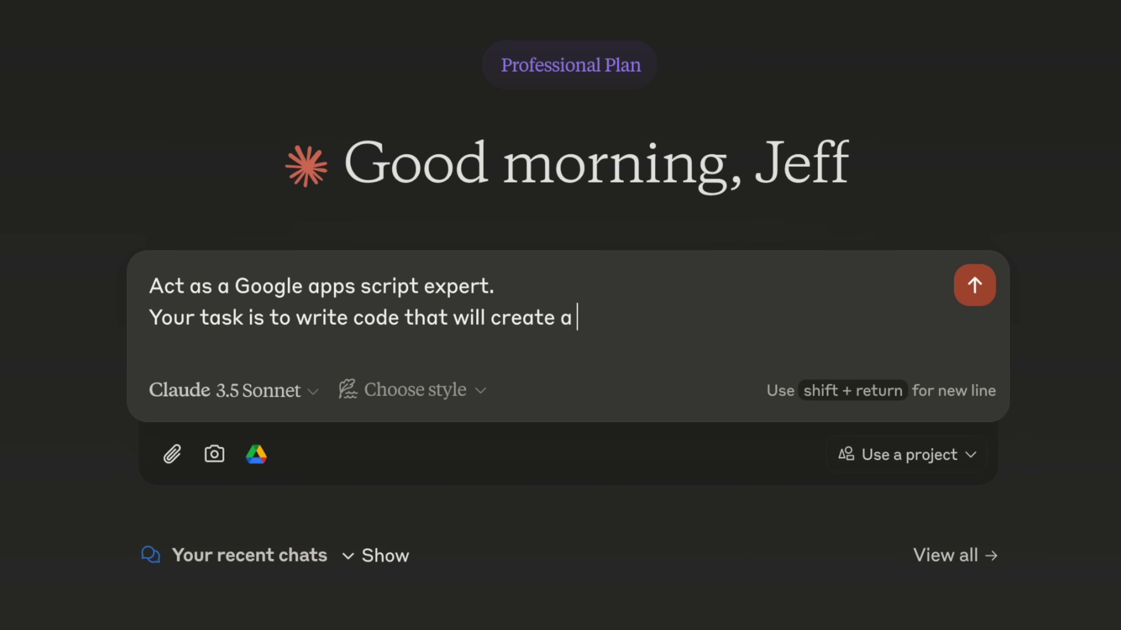
Request a speaker-notes formatter Apps Script and paste its code over the default script.
text(es presentation.)
key(shift+Return)
text(The button, when clicked, will standardize the font styles for all speaker notes.)
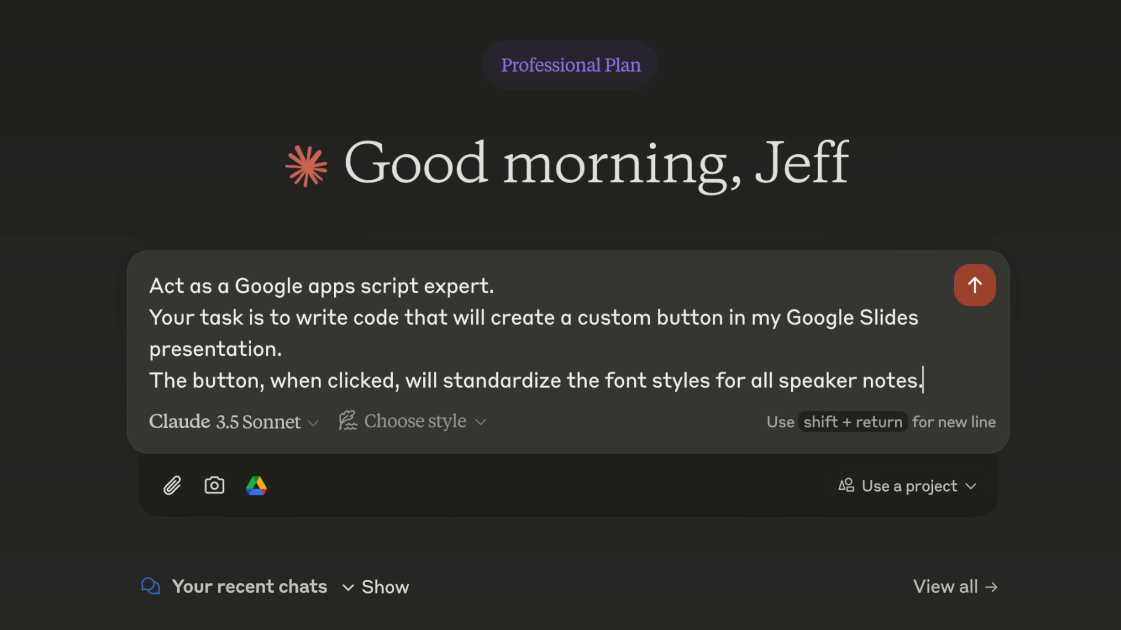
key(Return)
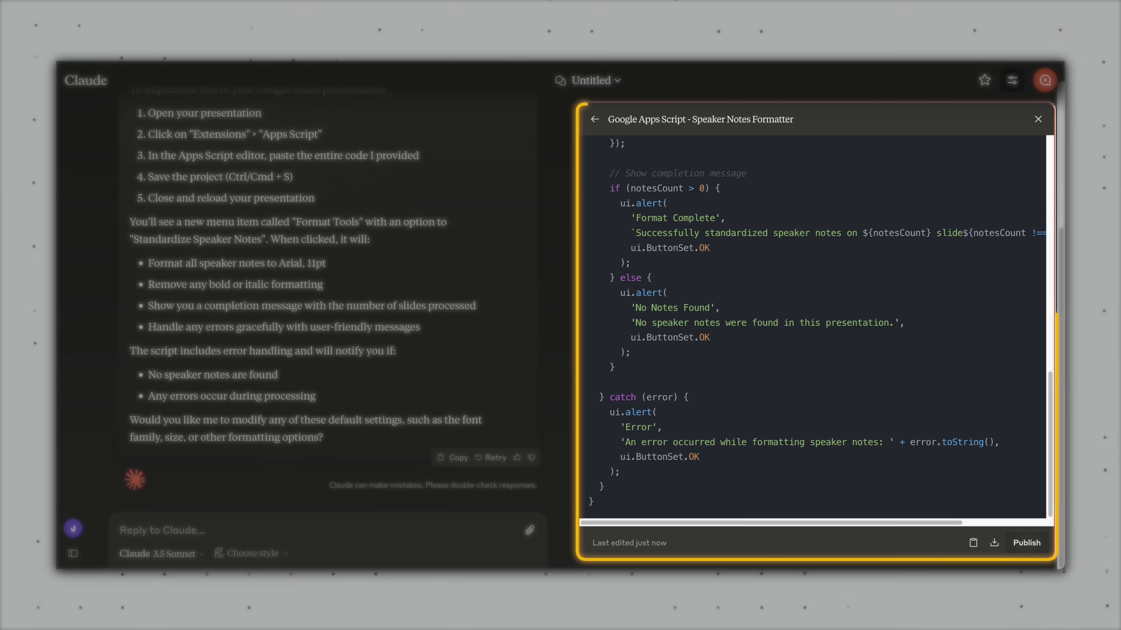
key(super+a)
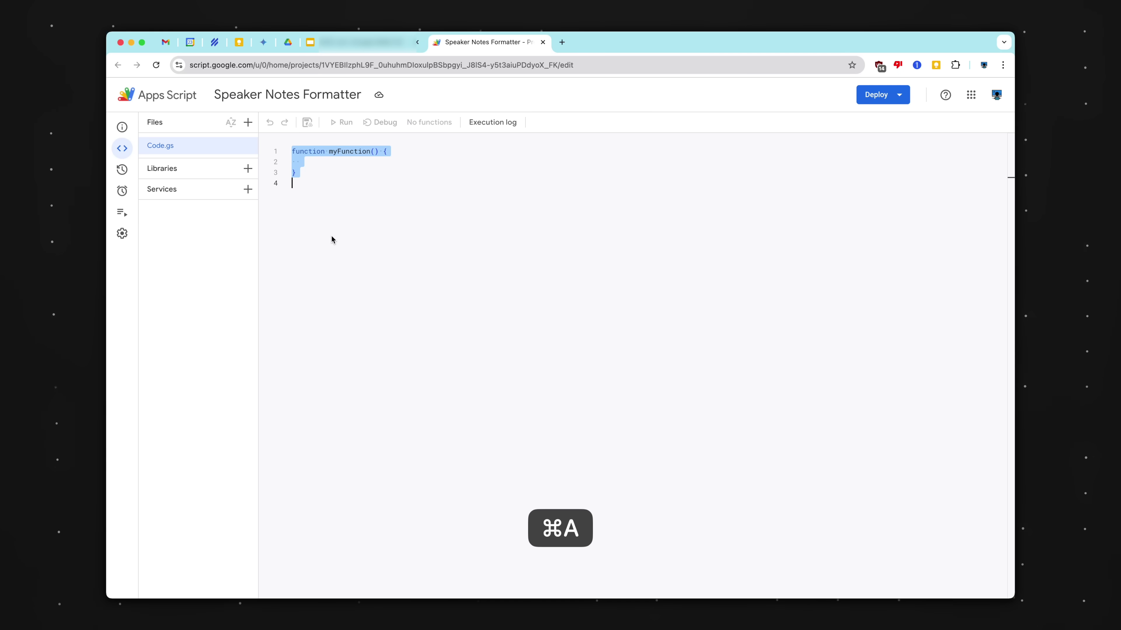
key(super+v)
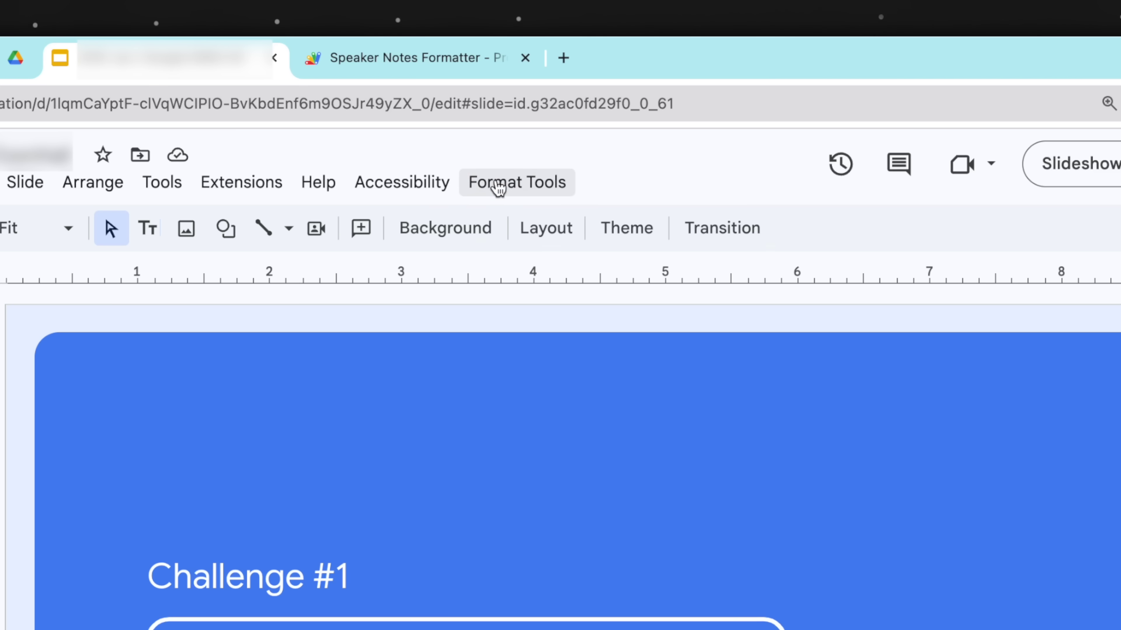
Run Format Tools > Standardize Speaker Notes on the Slides deck.
click(499, 188)
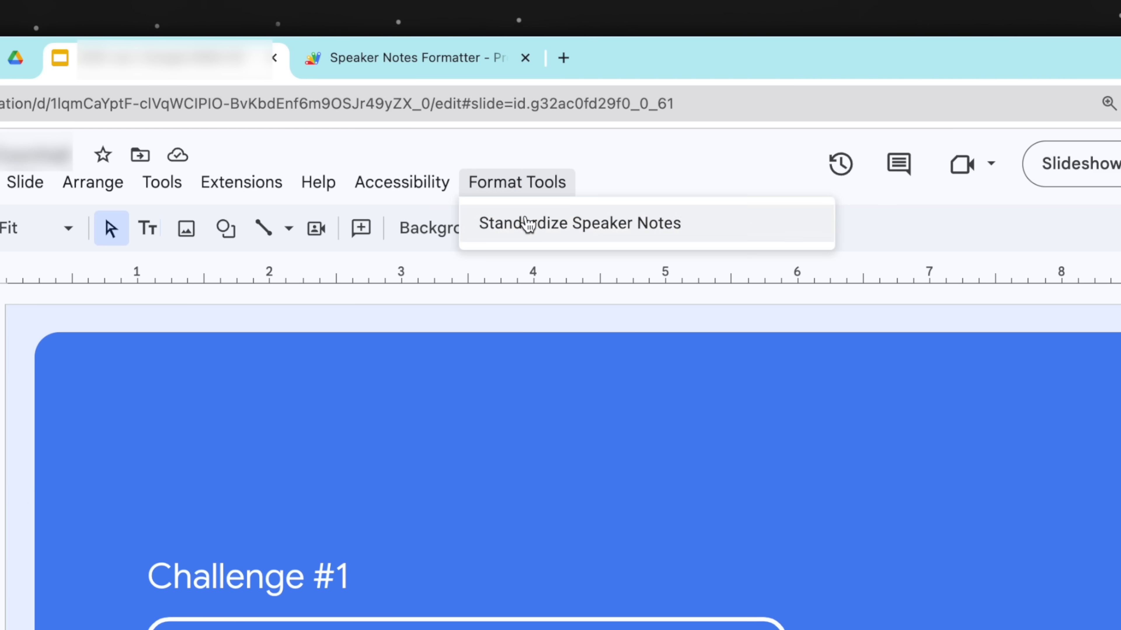
click(520, 222)
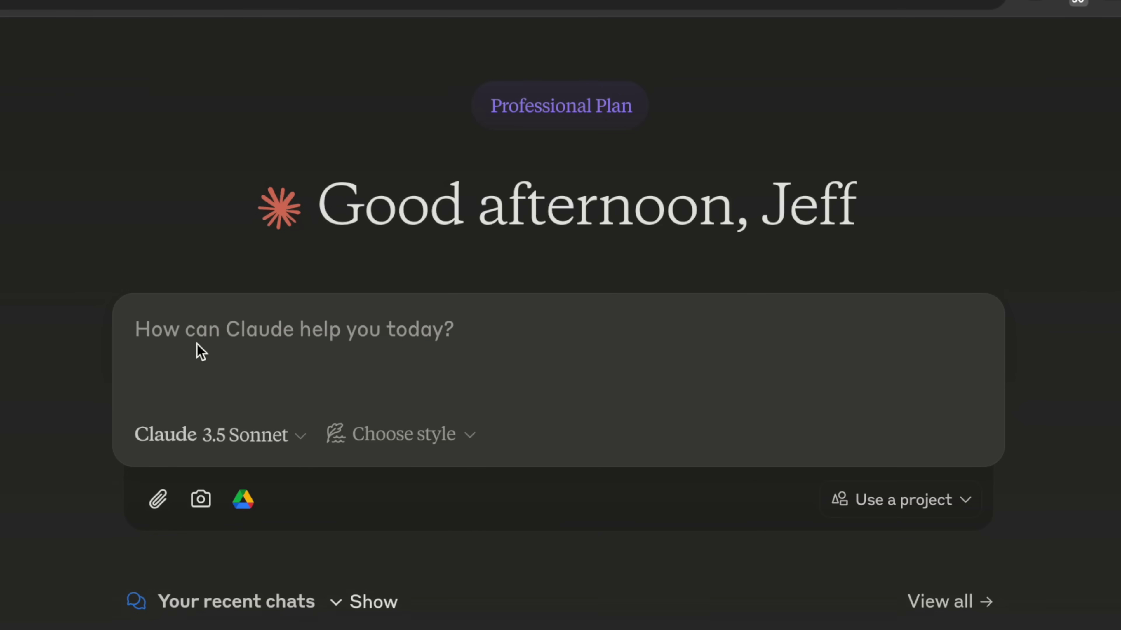
Attach an RSVP Snapshot screenshot covering Registered, Approved and Attended, and request the attendee funnel chart.
click(201, 502)
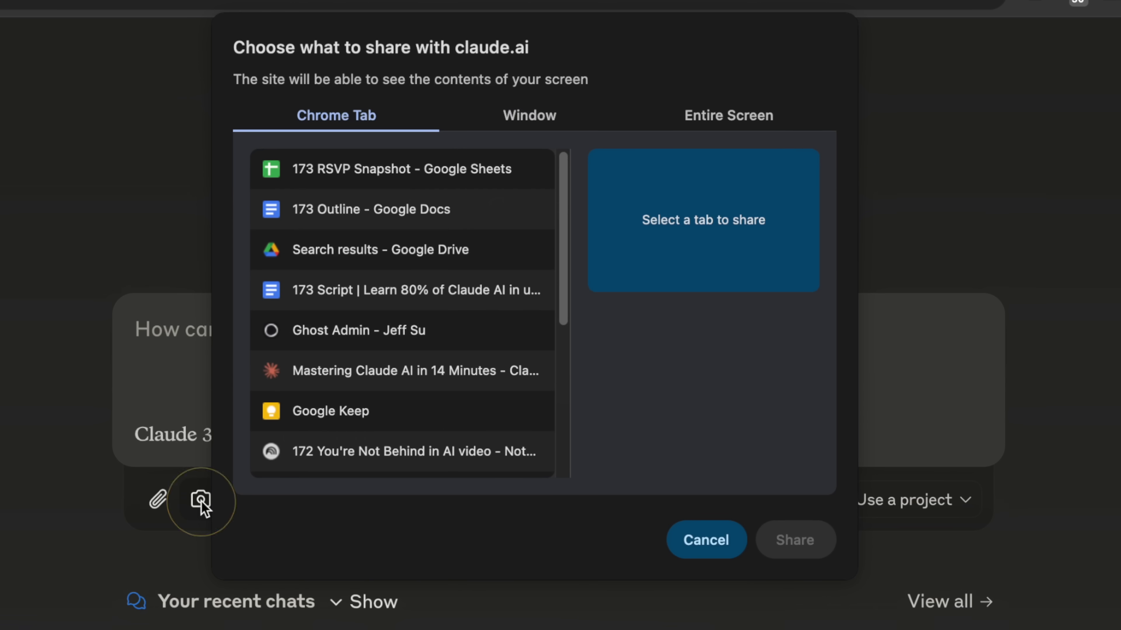
click(457, 177)
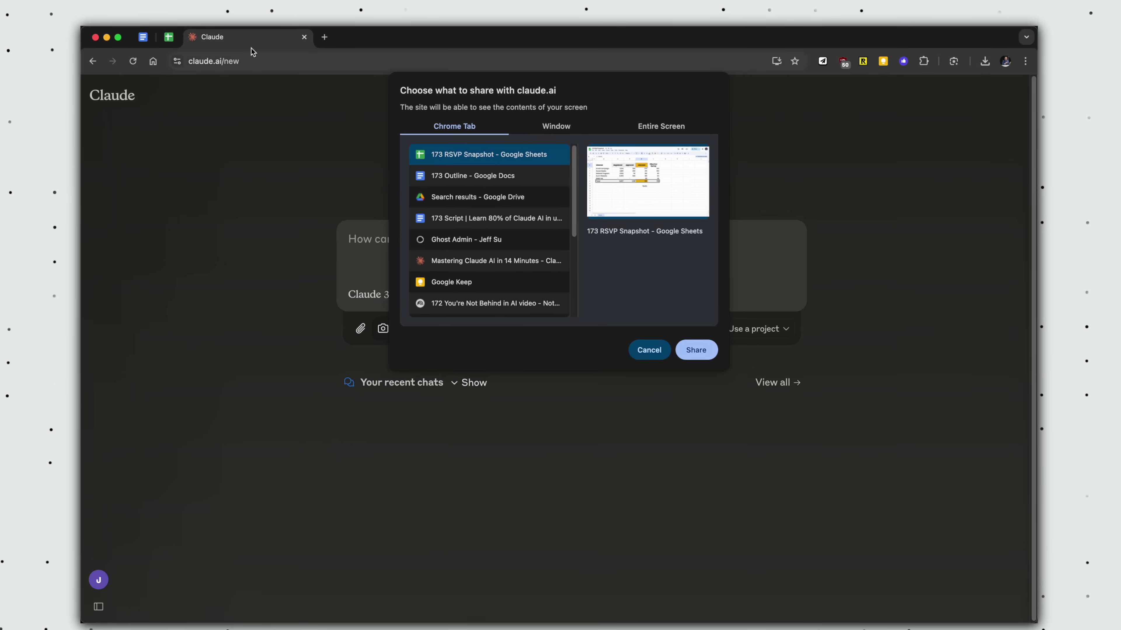
click(191, 42)
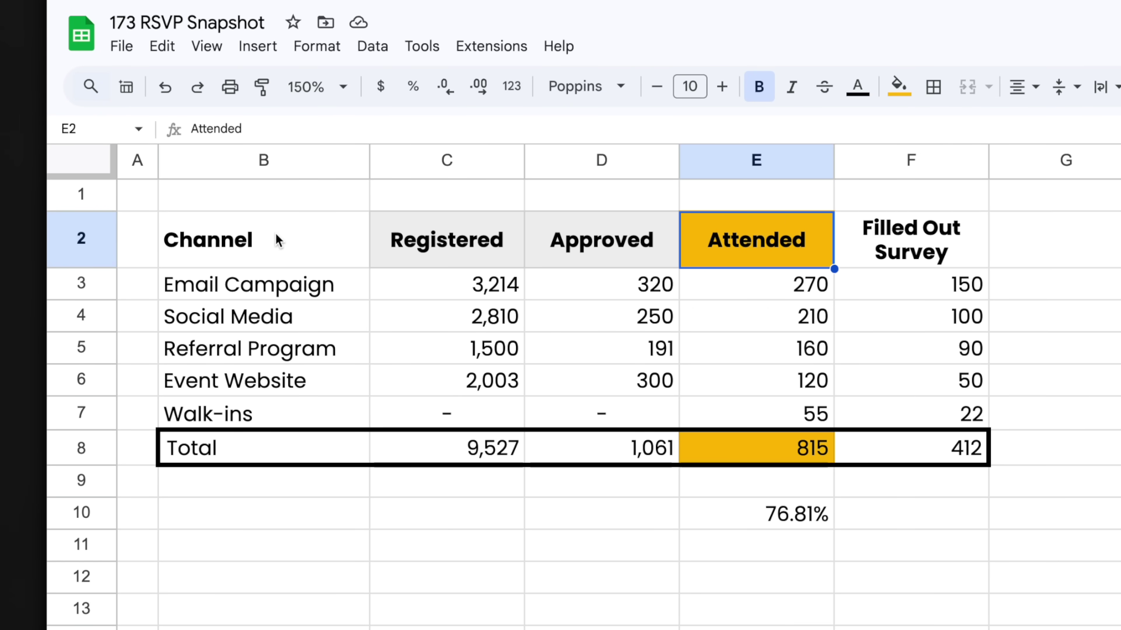
click(418, 245)
click(568, 247)
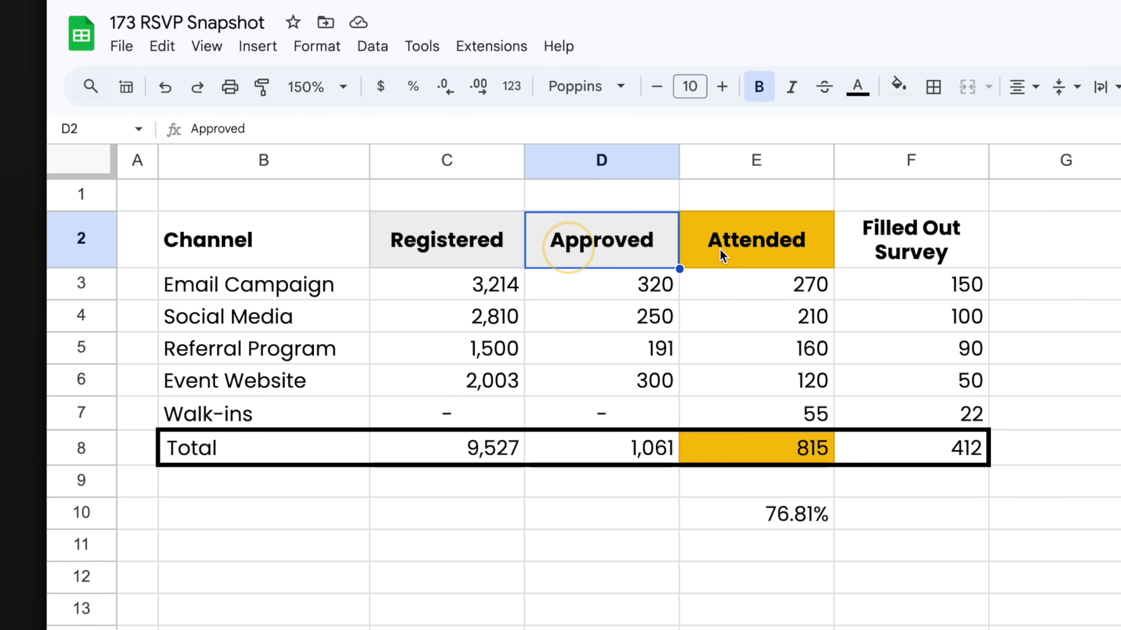
click(735, 255)
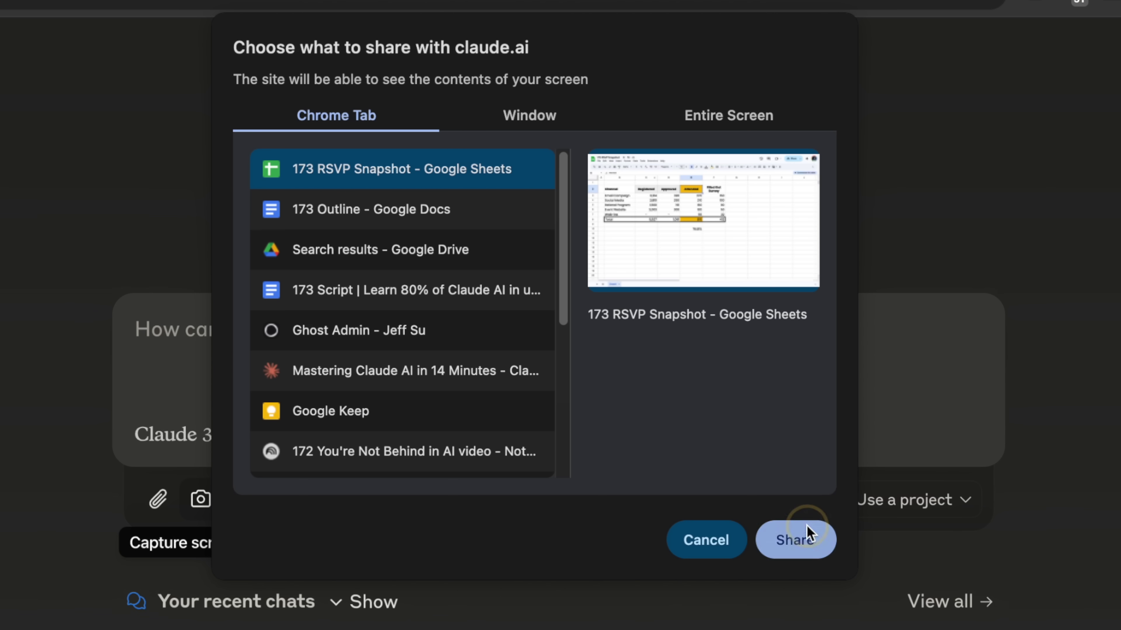
click(795, 539)
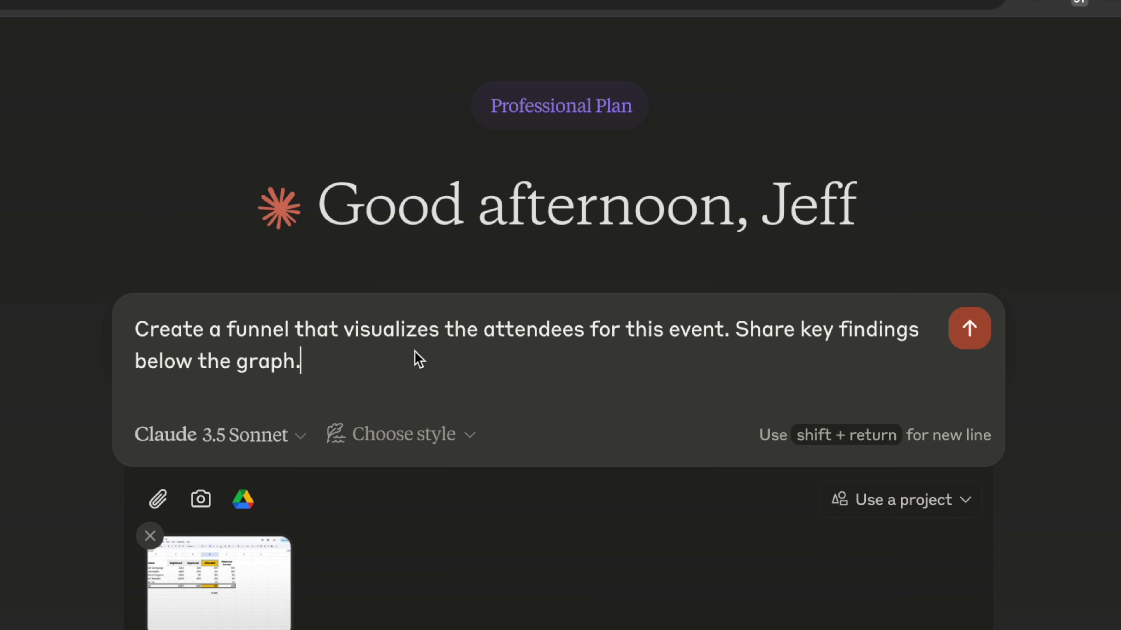
key(Return)
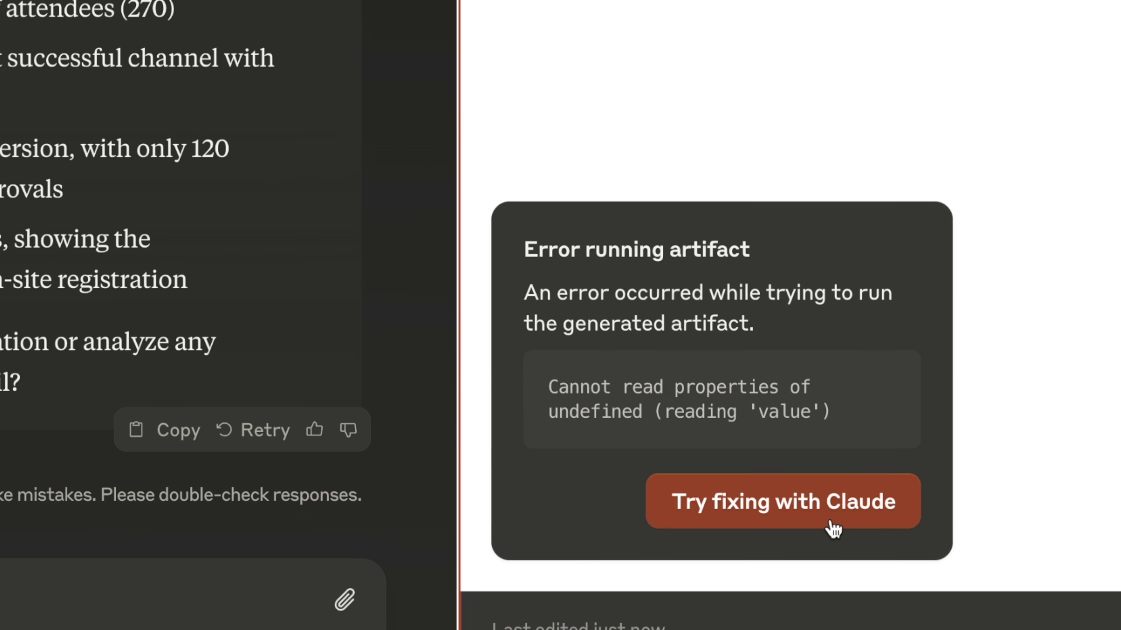
Have Claude fix the artifact error, yielding version 2 of the Event Registration Funnel.
click(833, 529)
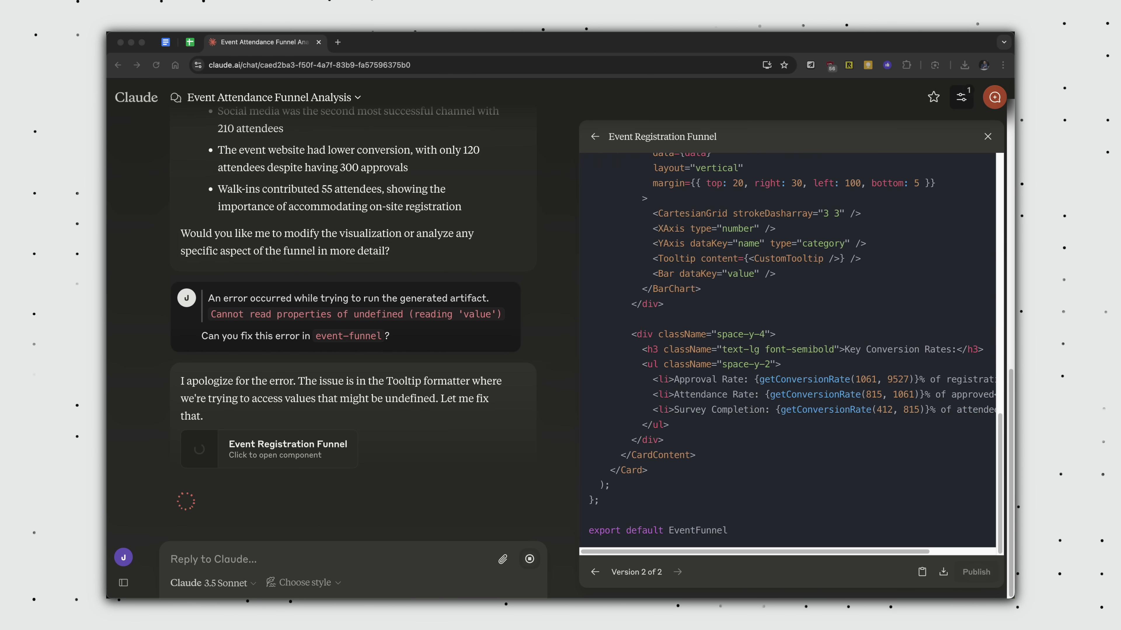
scroll(746, 388, down, 1)
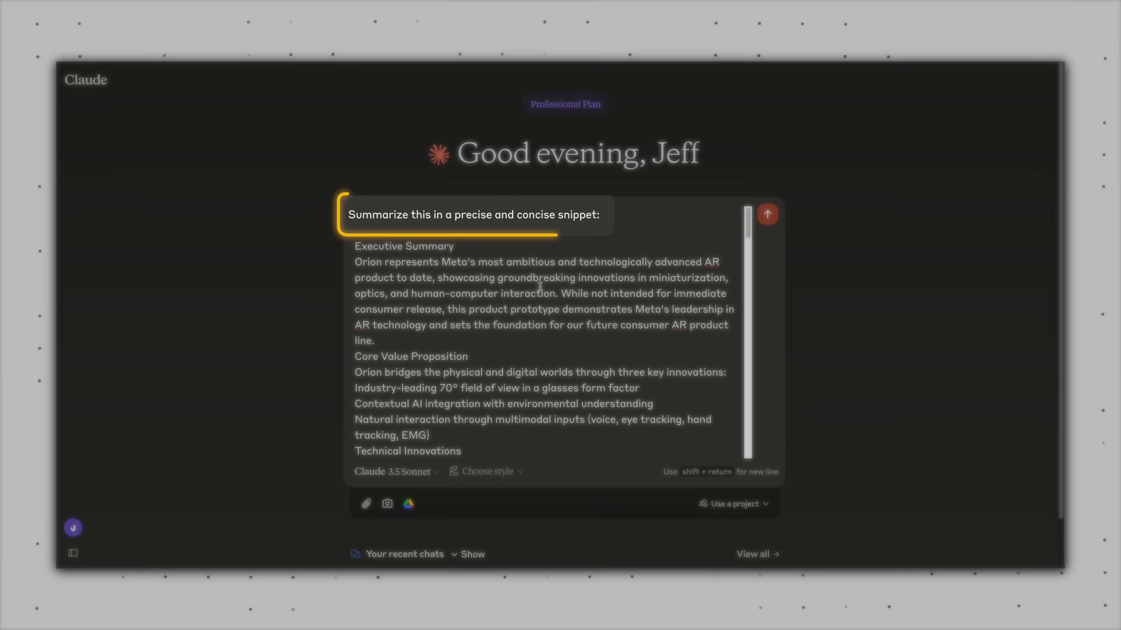
Send the Orion summary request and list the writing styles: Normal, Concise, Explanatory, Formal, Fireship, ProfG.
key(Return)
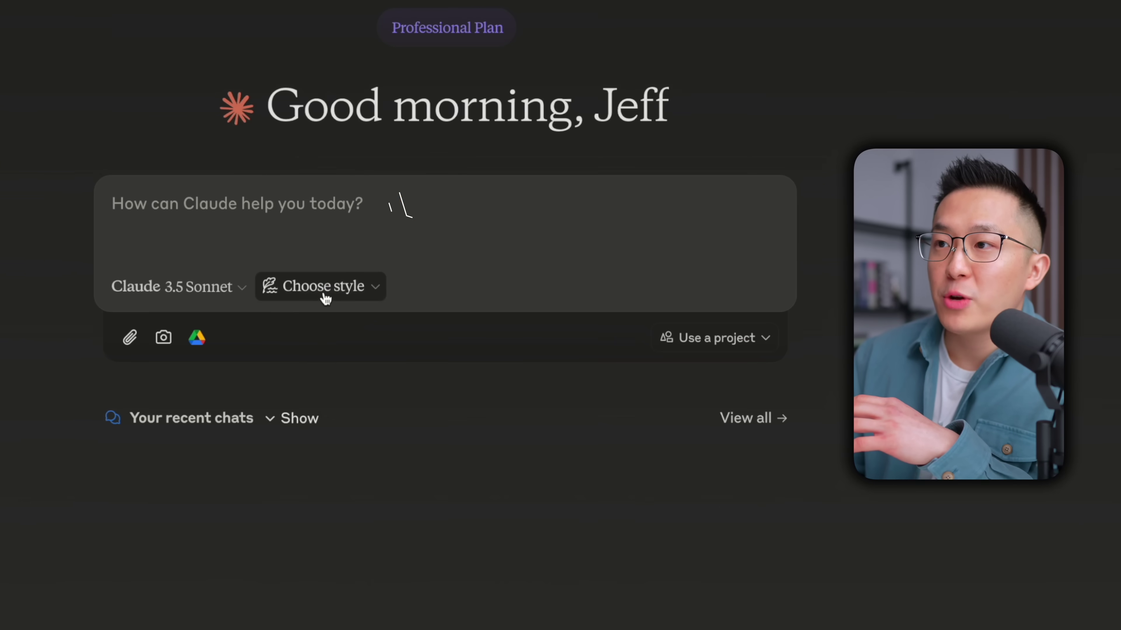
click(320, 288)
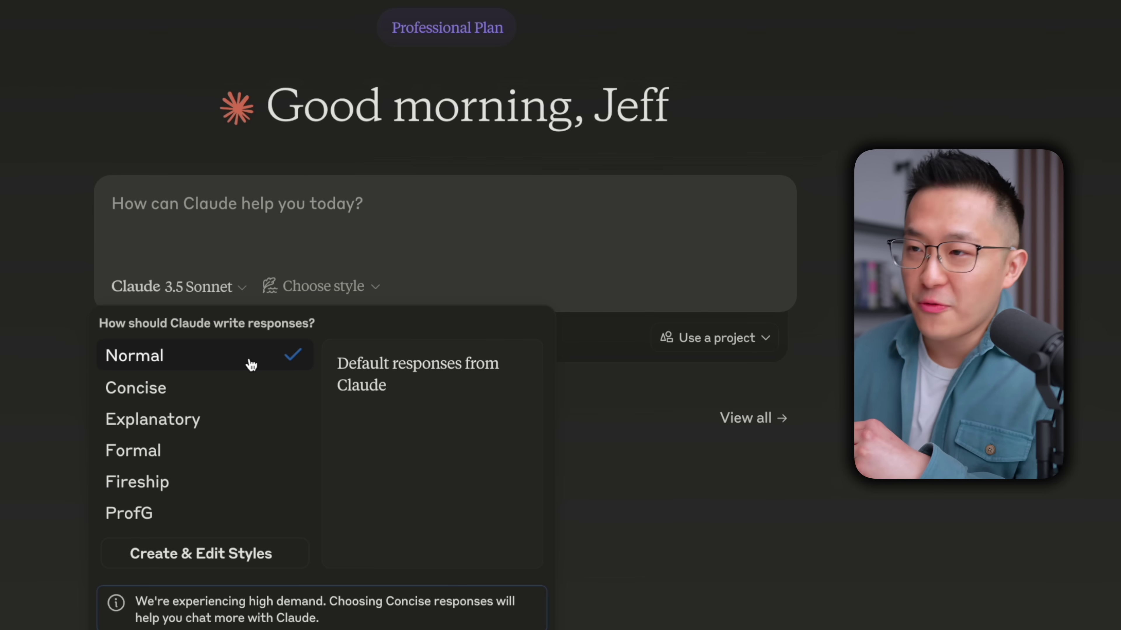
Try switching responses to the Concise style, then to the Explanatory style.
click(240, 387)
click(291, 287)
click(247, 422)
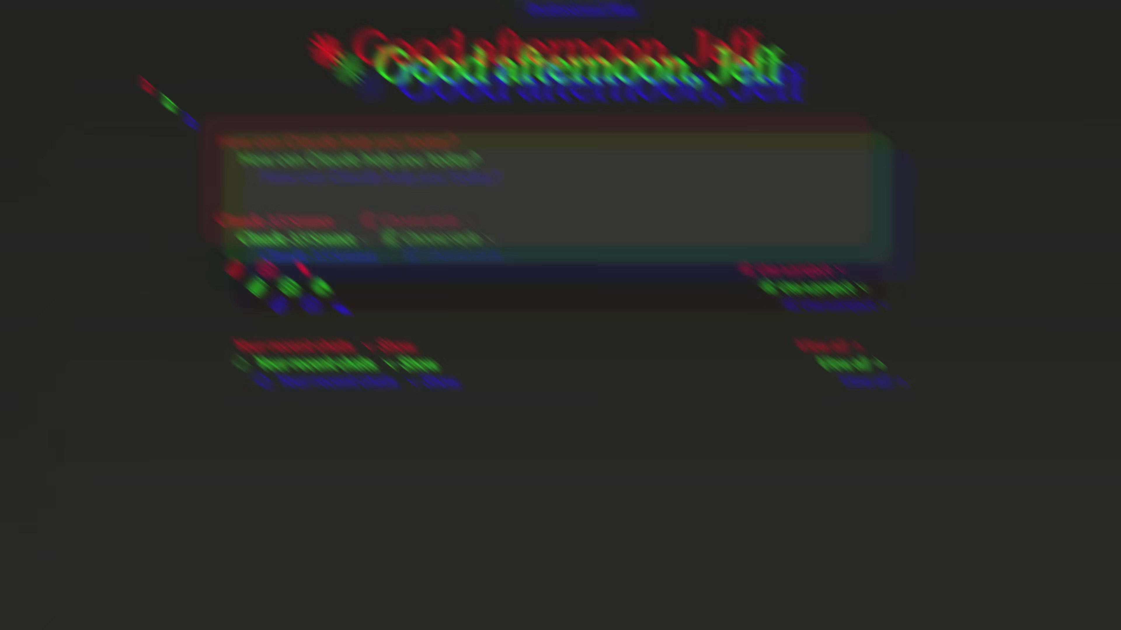
Create the custom ProfG style from pasted sample paragraphs as a writing example.
click(430, 238)
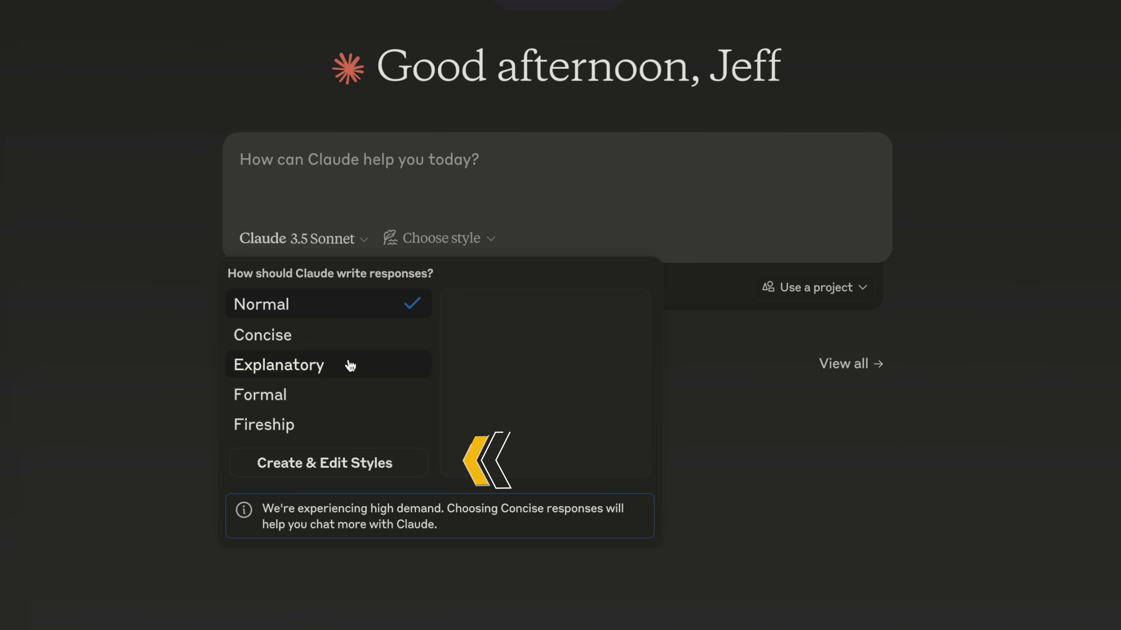
click(321, 462)
click(299, 549)
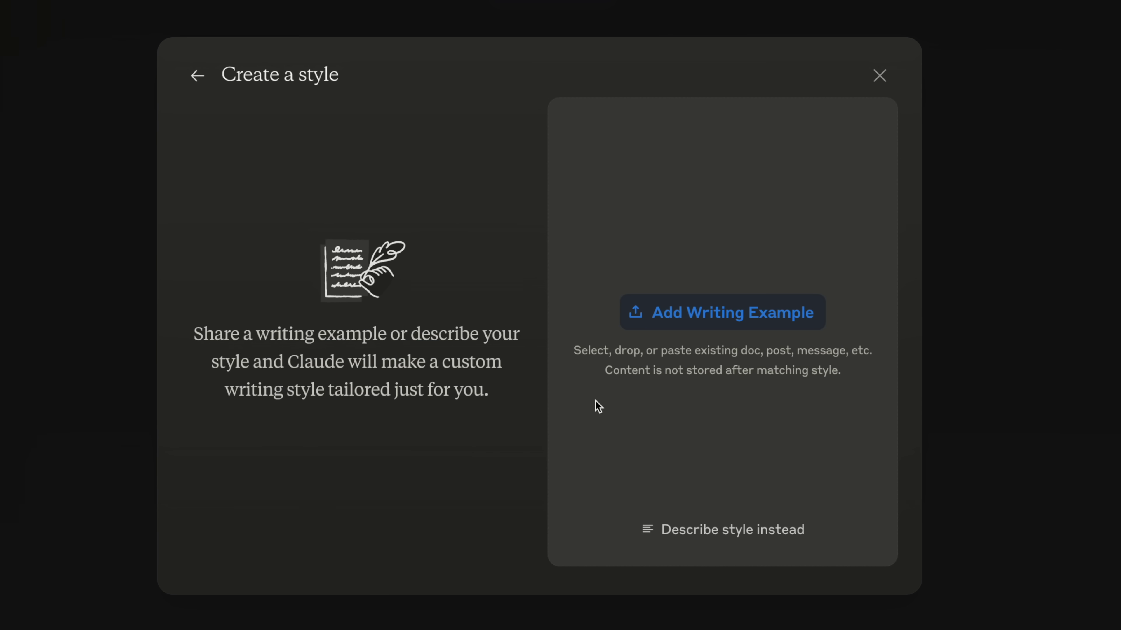
click(705, 315)
click(701, 388)
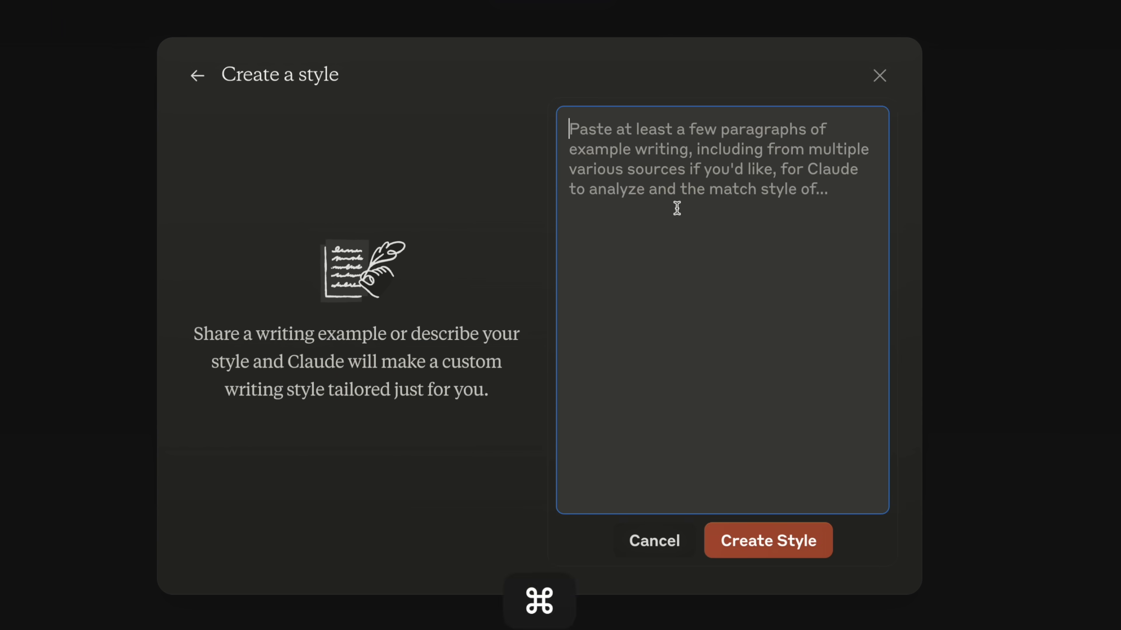
key(super+v)
click(773, 535)
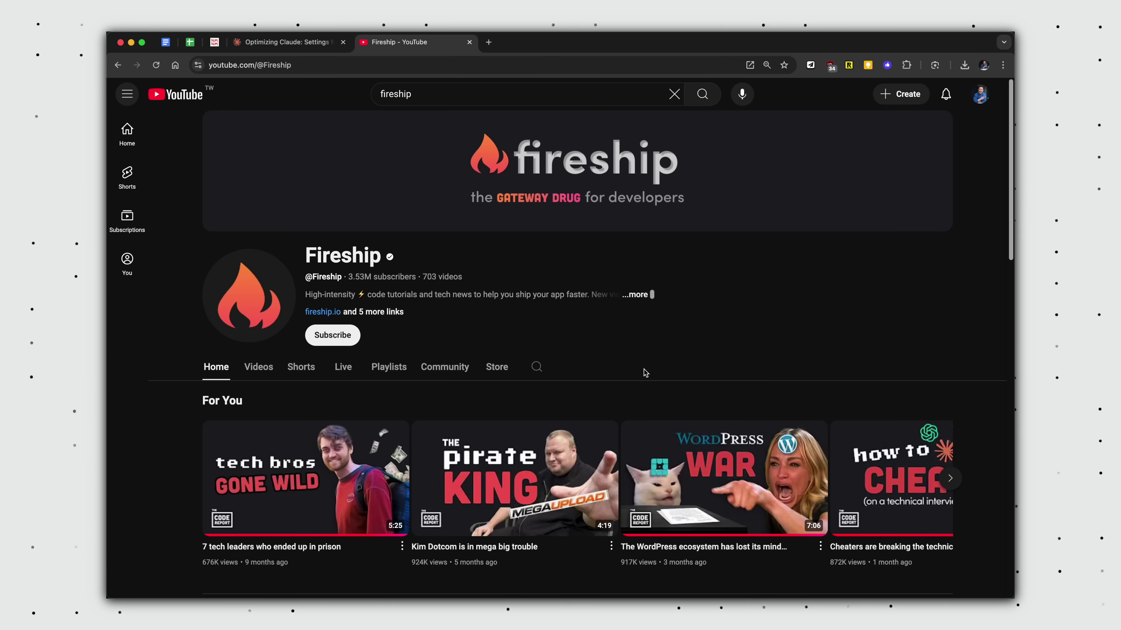
Scroll the Fireship channel Home page past Videos and Popular videos to Created playlists.
scroll(644, 372, down, 2)
scroll(643, 372, down, 8)
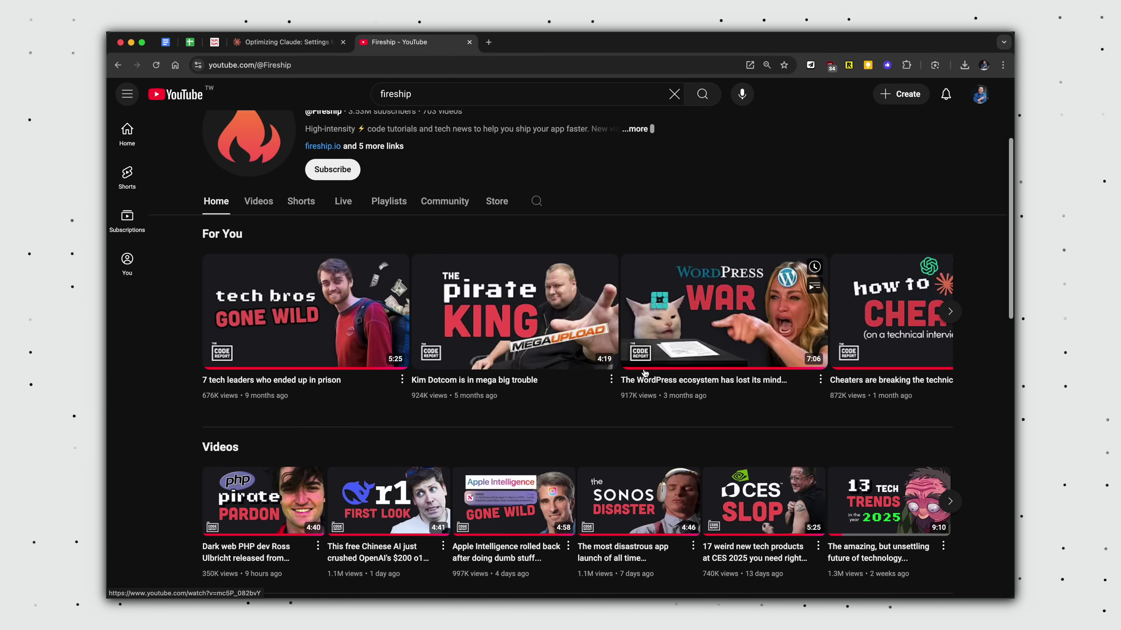
scroll(644, 372, down, 2)
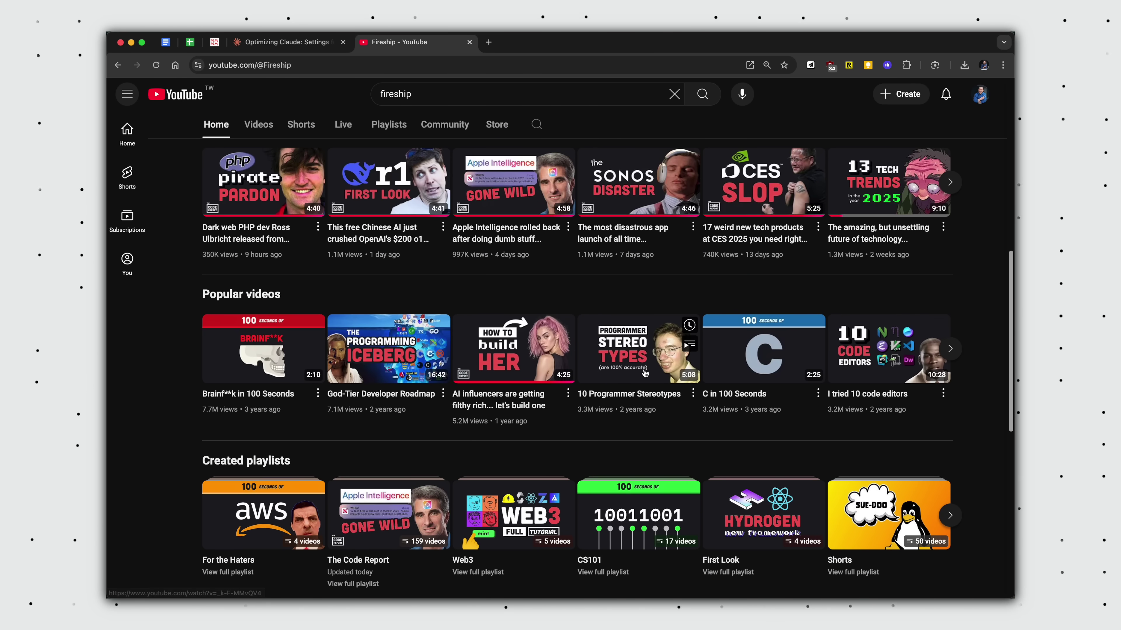
key(super+shift+3)
Paste the excerpt below 'Edit this excerpt and make it more humorous' and send it in Fireship style.
key(super+w)
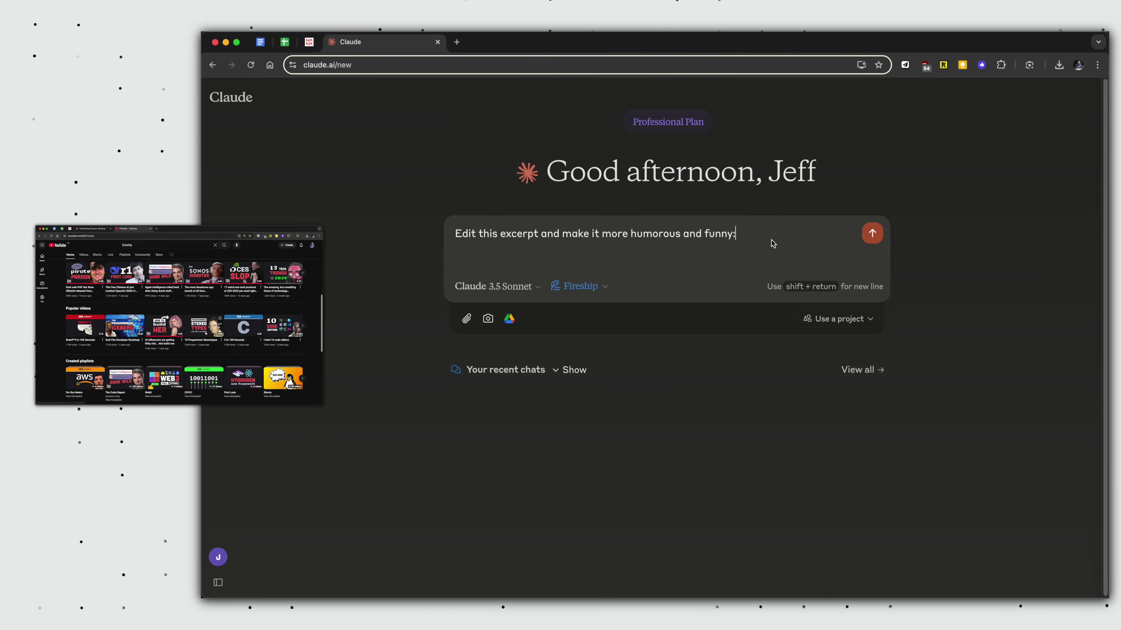
key(shift+Return)
text("(#1 Optimize Claude Settings) First up, we’re going into settings > Profile and here, you’ll see I’ve intentionally left Personal Preferences blank. Why? Because unlike ChatGPT, I find that Claude's default output is already well-structured and concise. While I have custom instructions for ChatGPT to "structure outputs like a consultant," Claude doesn't need this kind of hand-holding. This is also one of the big reasons why I prefer Claude over ChatGPT and Gemini for writing tasks. Next, go ahead and enable Artifacts and CSV chat suggestions, but disable prompt examples - they're way too basic and just clutter up your workspace. And if you're on the paid plan, I highly recommend connecting your Google Drive, and you’ll see all of these in action in a little bit. And under Feature Preview, toggling on the Analysis tool allows Claude to analyze AND visualize data for us, again you’ll see examples of this in a bit, and I keep LaTeX Rendering off since I don’t use Claude for math.)
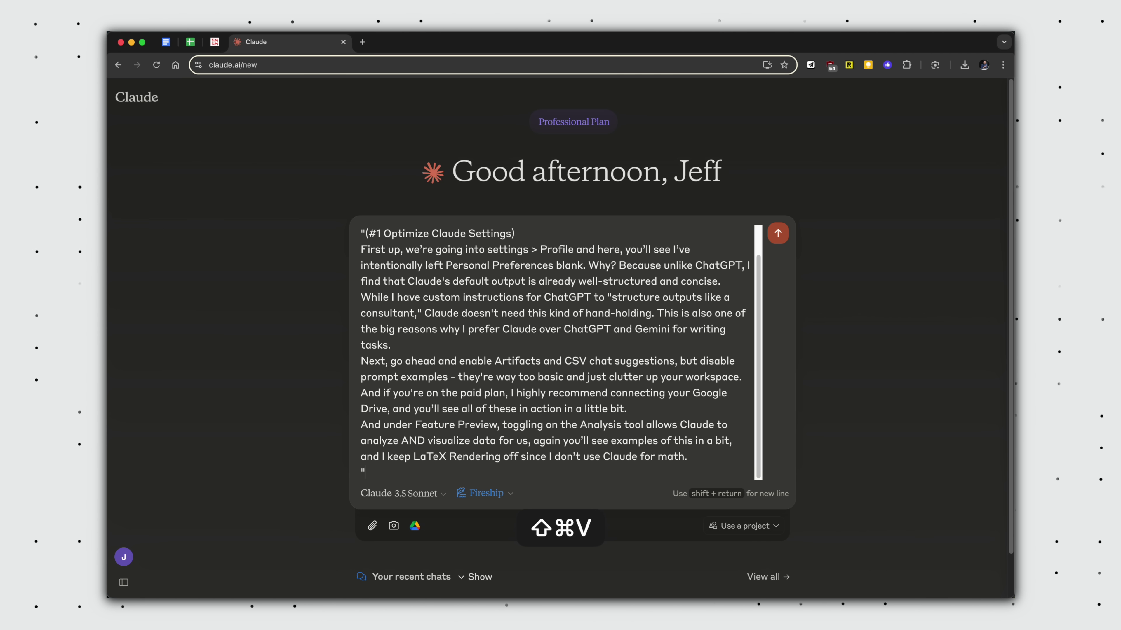
click(484, 495)
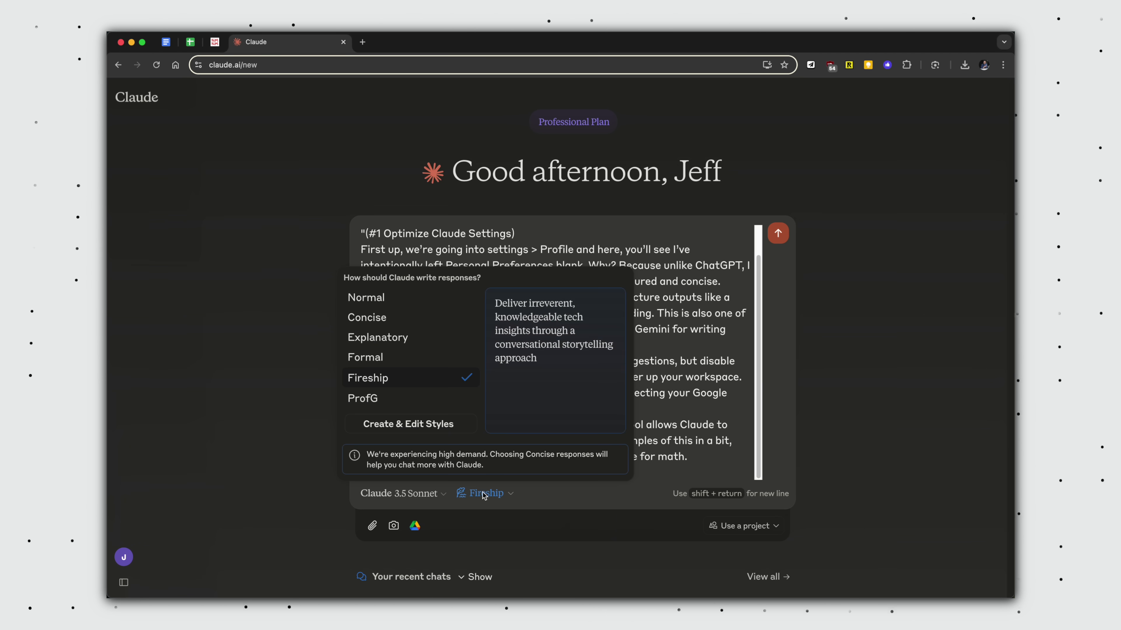
click(404, 379)
key(Return)
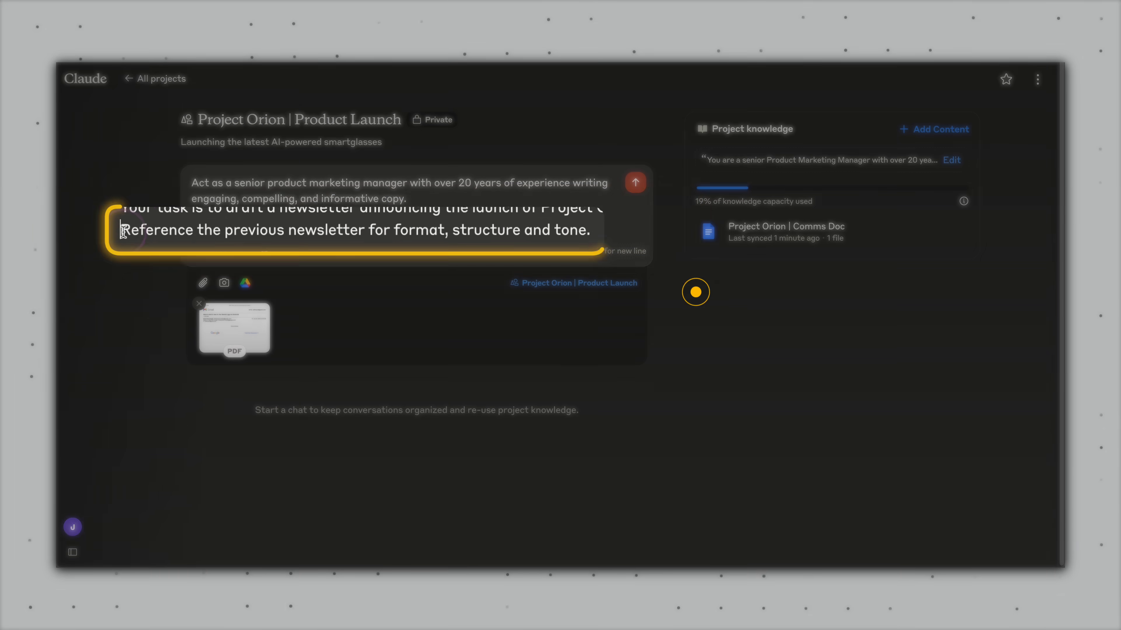
Highlight the 'Reference the previous newsletter' line in the newsletter prompt.
triple_click(197, 230)
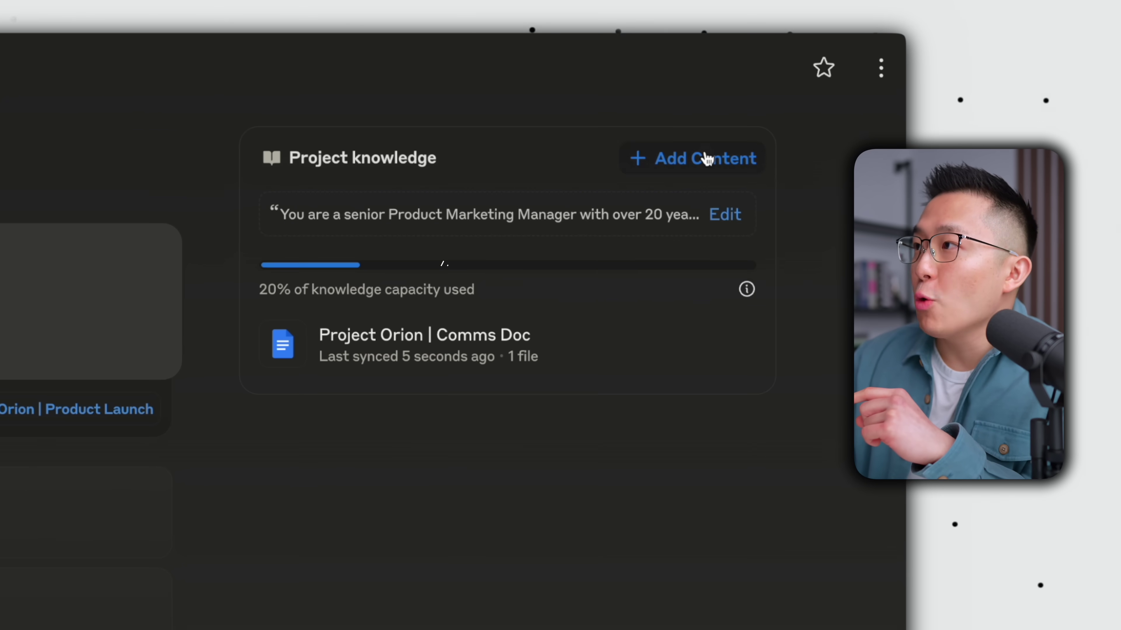
Begin adding text content as project knowledge, then cancel the form without adding anything.
click(849, 159)
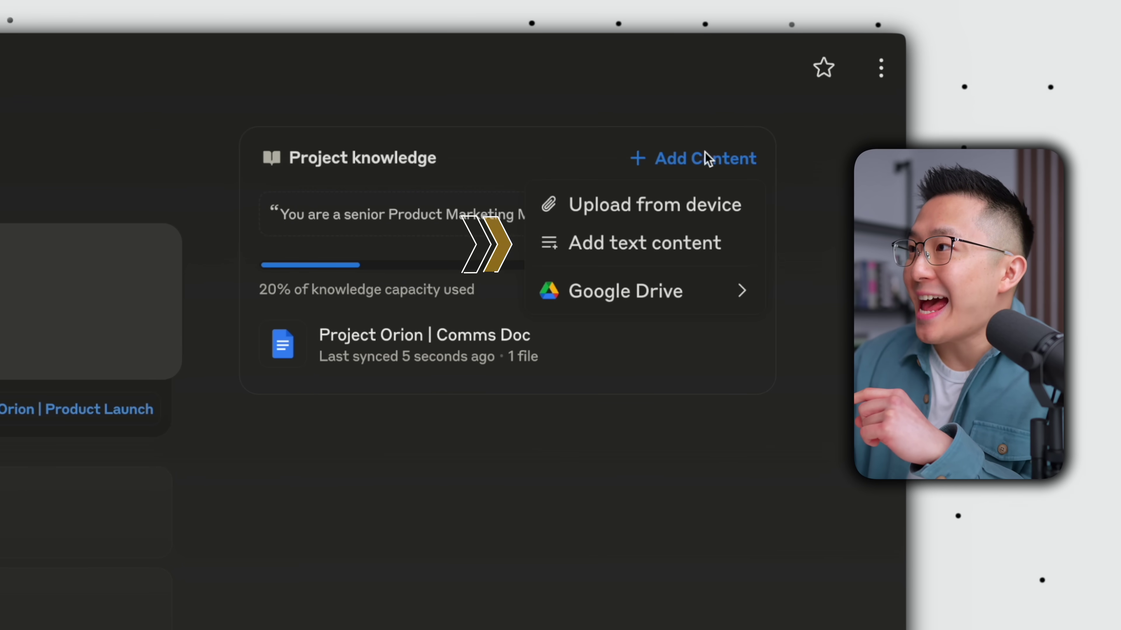
click(670, 240)
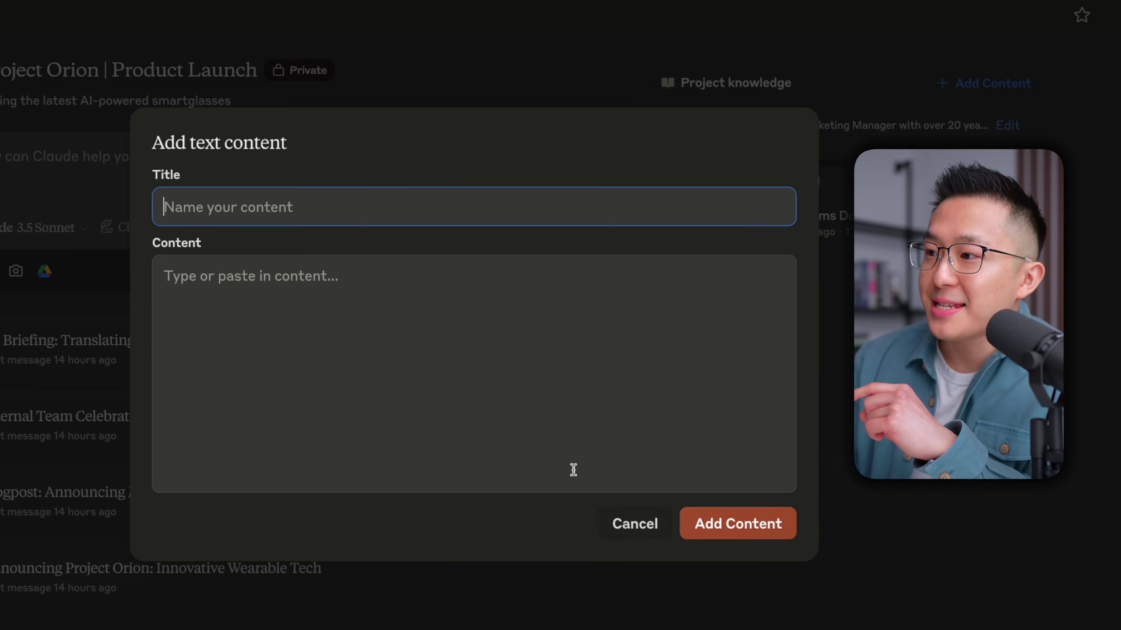
click(622, 535)
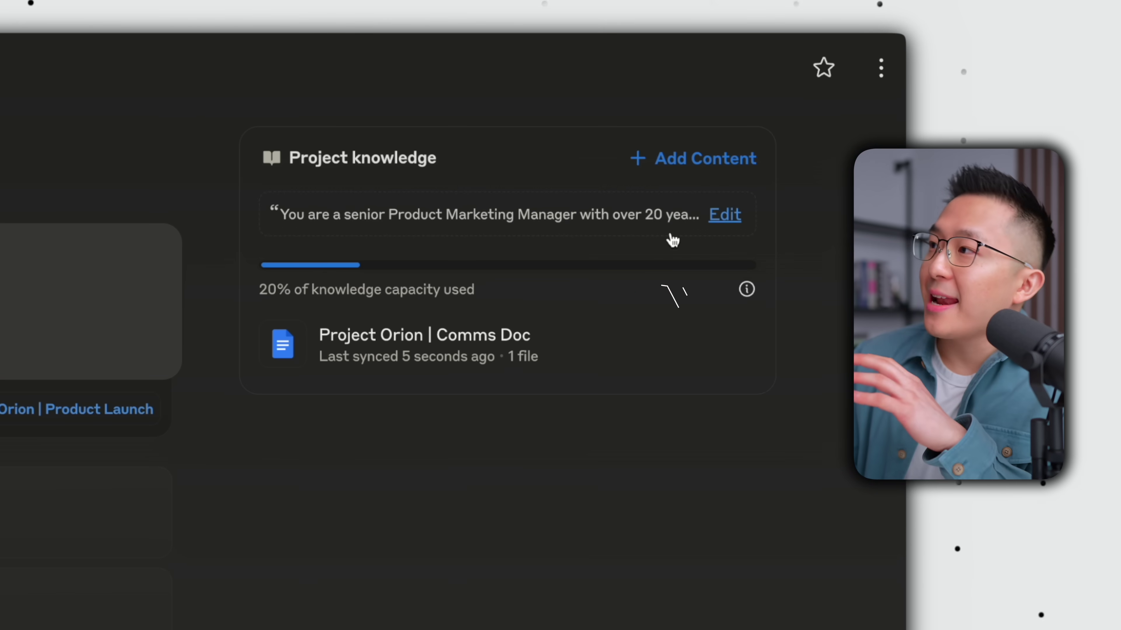
Open the project instructions and highlight the unique-benefits and consumer pain-points phrases.
click(854, 189)
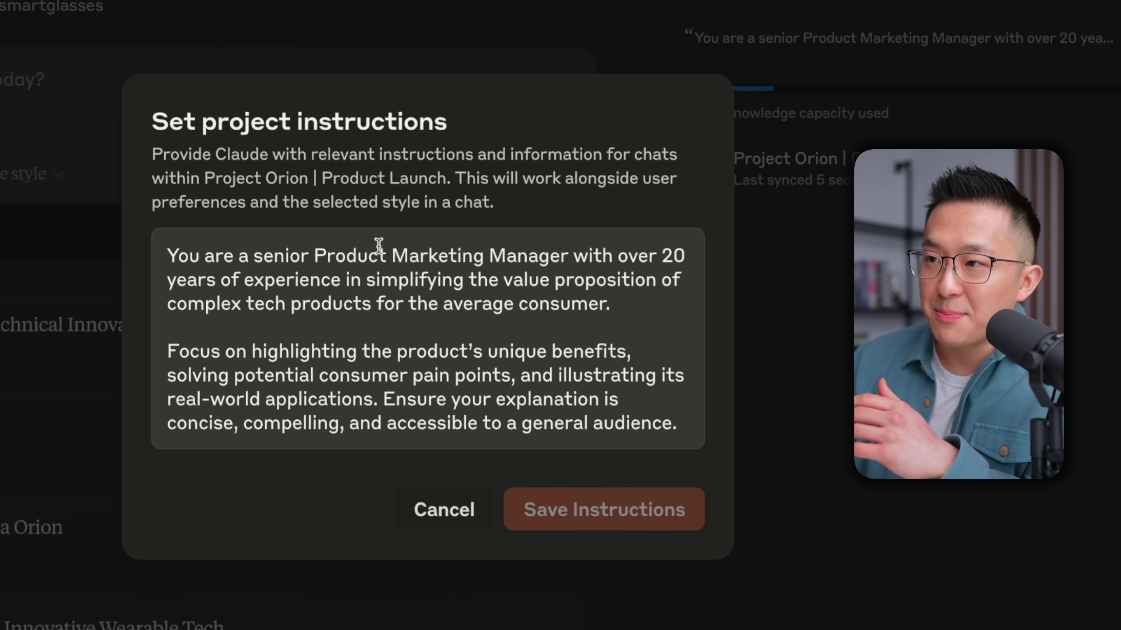
drag(262, 351, 608, 360)
drag(236, 376, 515, 375)
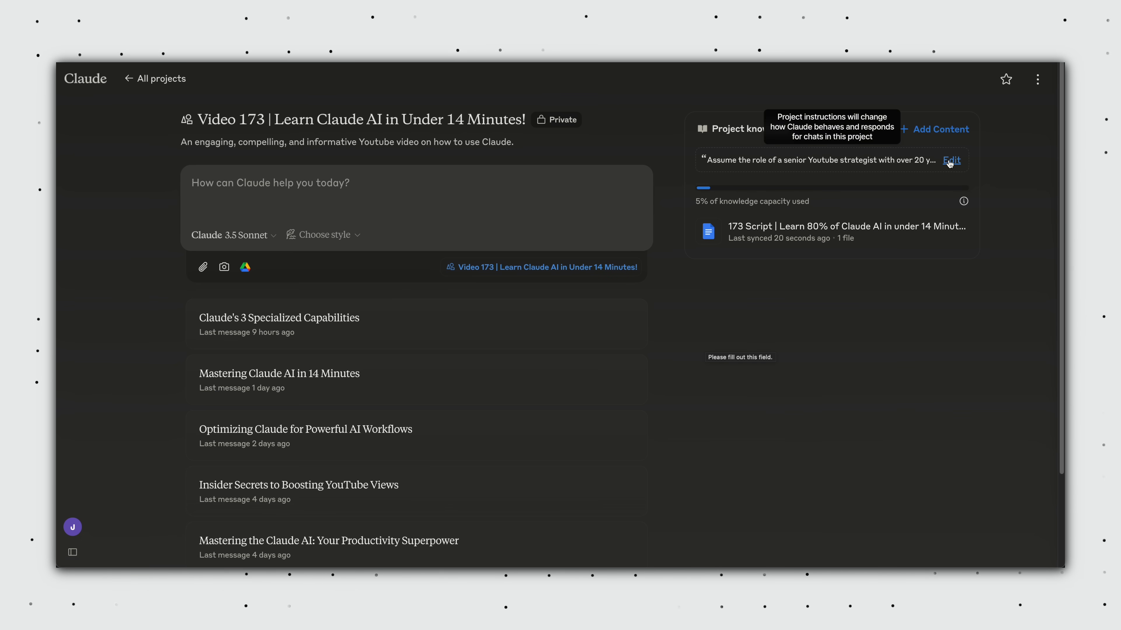
click(951, 160)
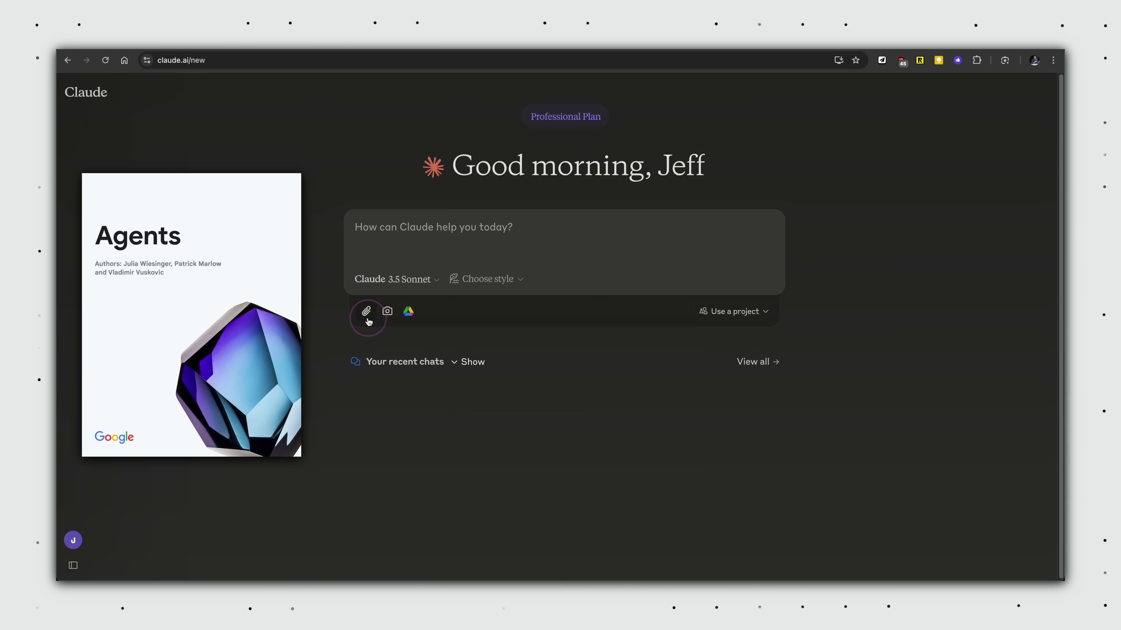
Attach Google AI Agents Whitepaper.pdf from Downloads and send the interactive dashboard request.
click(368, 315)
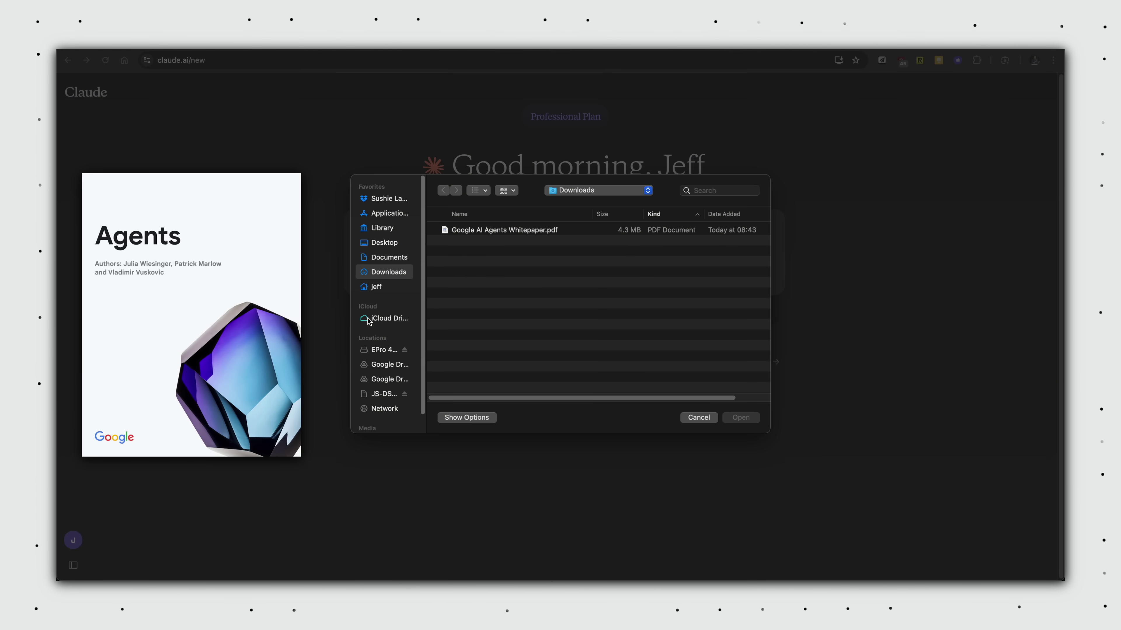
double_click(494, 230)
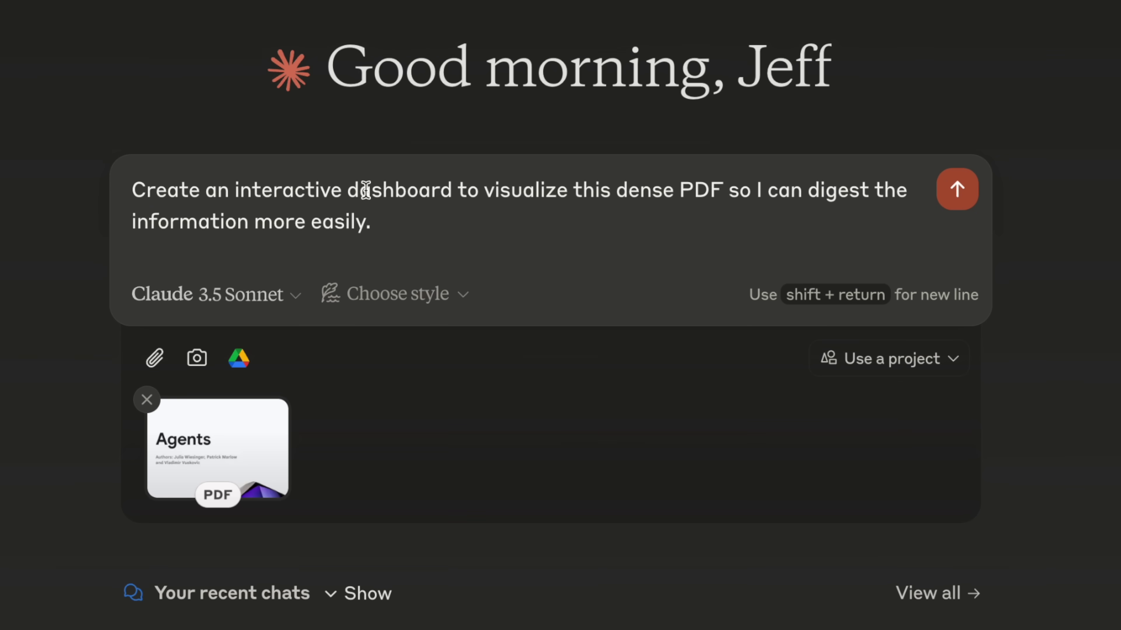
key(Return)
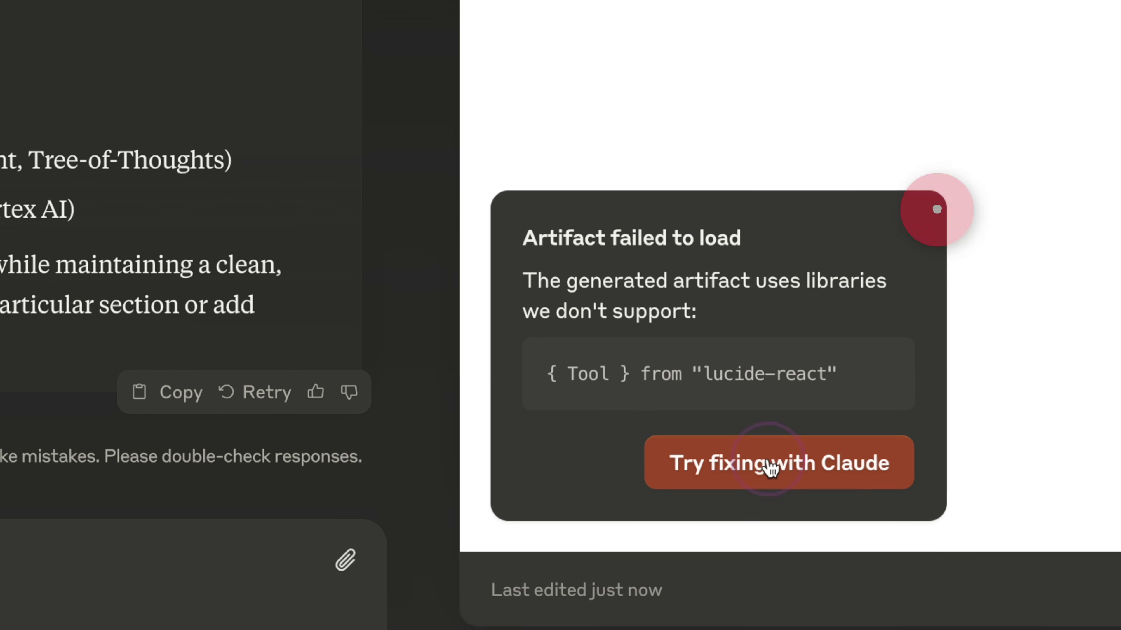
Fix the dashboard's unsupported-library error, then browse its Core Components and Tools sections.
click(763, 465)
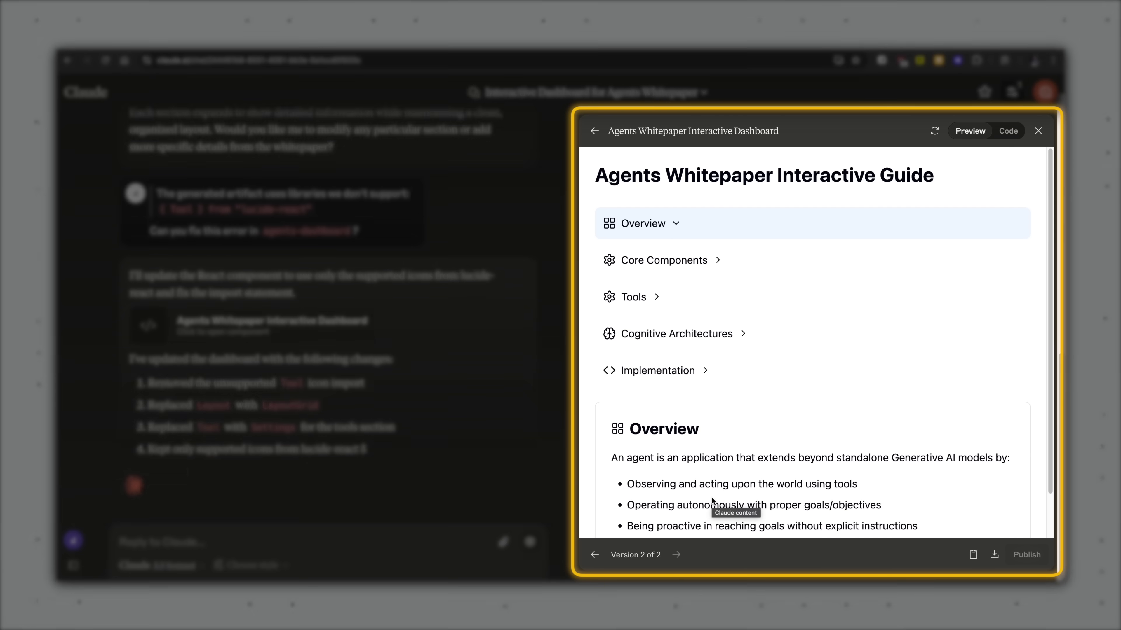
scroll(750, 318, down, 1)
click(692, 216)
scroll(715, 276, up, 5)
click(722, 250)
scroll(725, 258, up, 5)
scroll(732, 273, down, 6)
scroll(732, 273, up, 8)
Ask for the tabs to run horizontally, showing only the selected section's content.
click(314, 539)
text(The layout is a bit w)
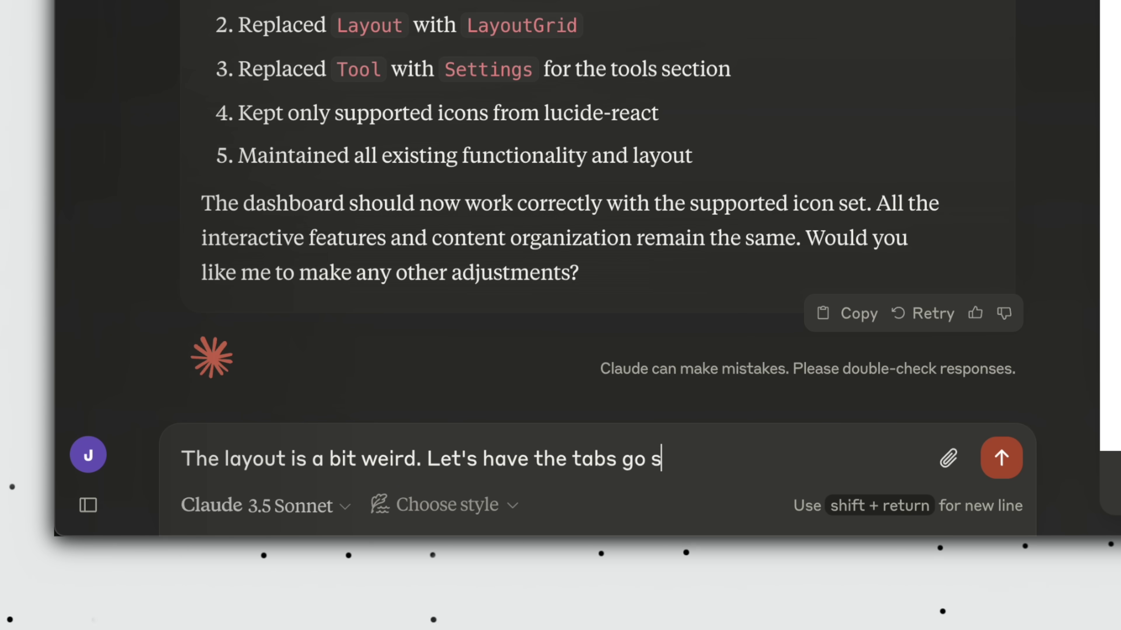
text(eird. Let's have the tabs go across horizontally and the corresponding content only appear w)
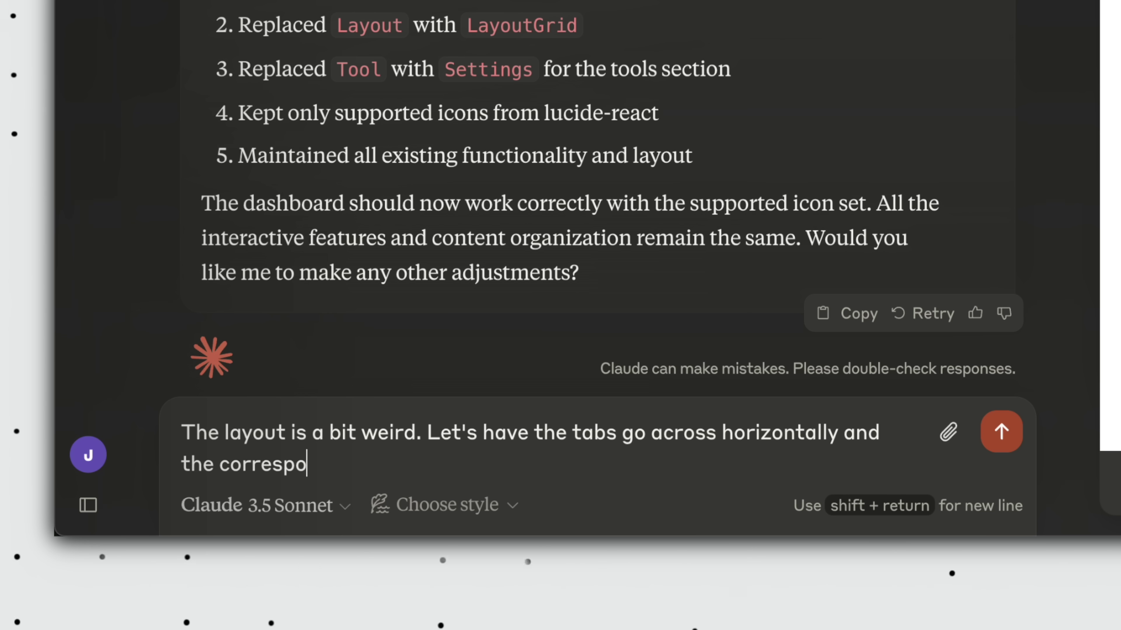
text(hen I click on a tab.)
key(Return)
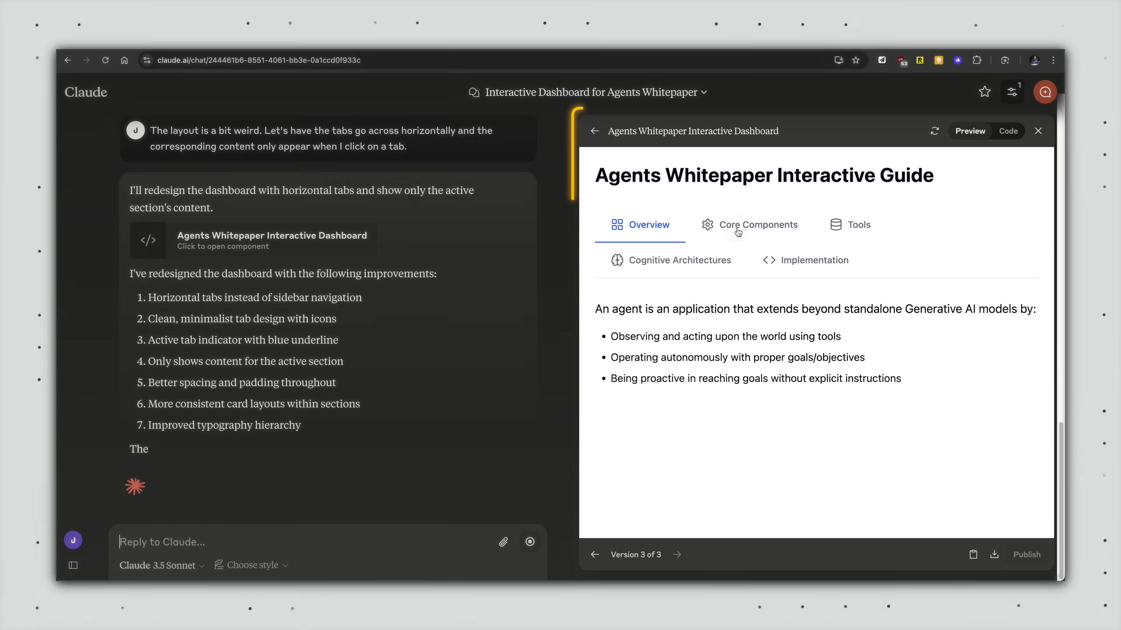
Check the Core Components, Tools, Cognitive Architectures and implementation tabs in version 3.
click(752, 224)
click(870, 226)
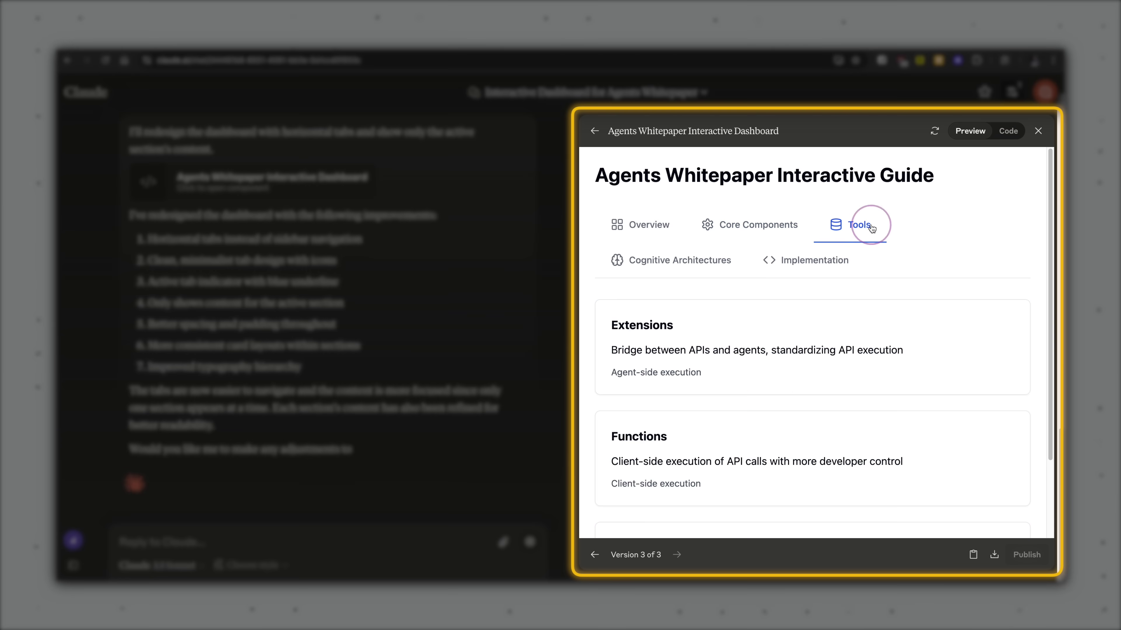
click(682, 260)
click(797, 260)
scroll(767, 325, down, 2)
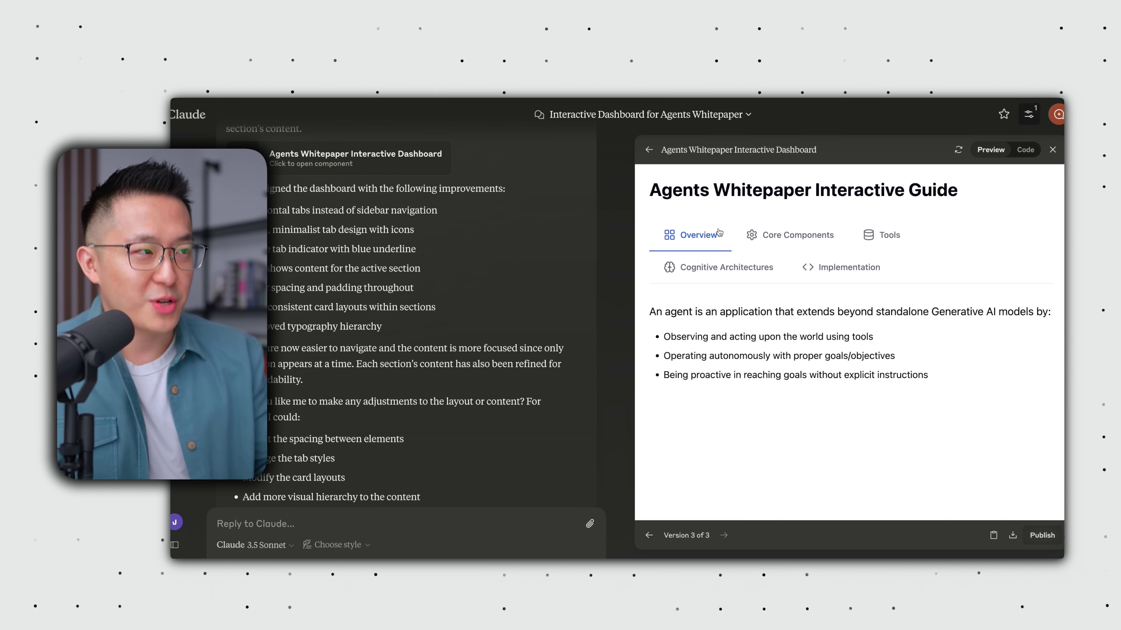
click(800, 233)
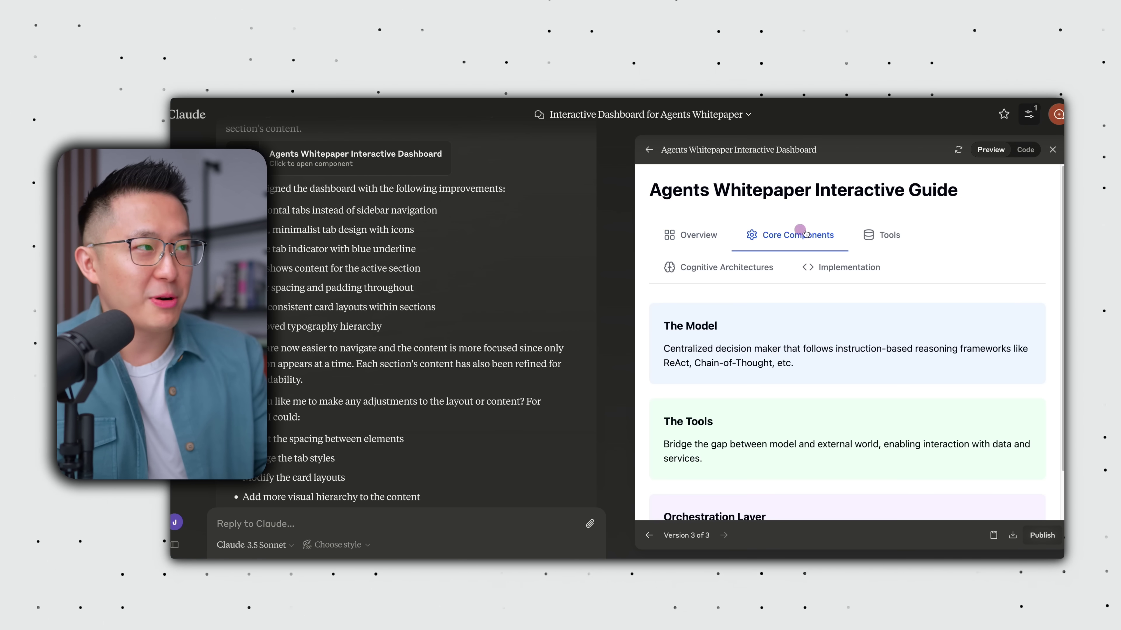
click(875, 240)
click(726, 268)
click(856, 274)
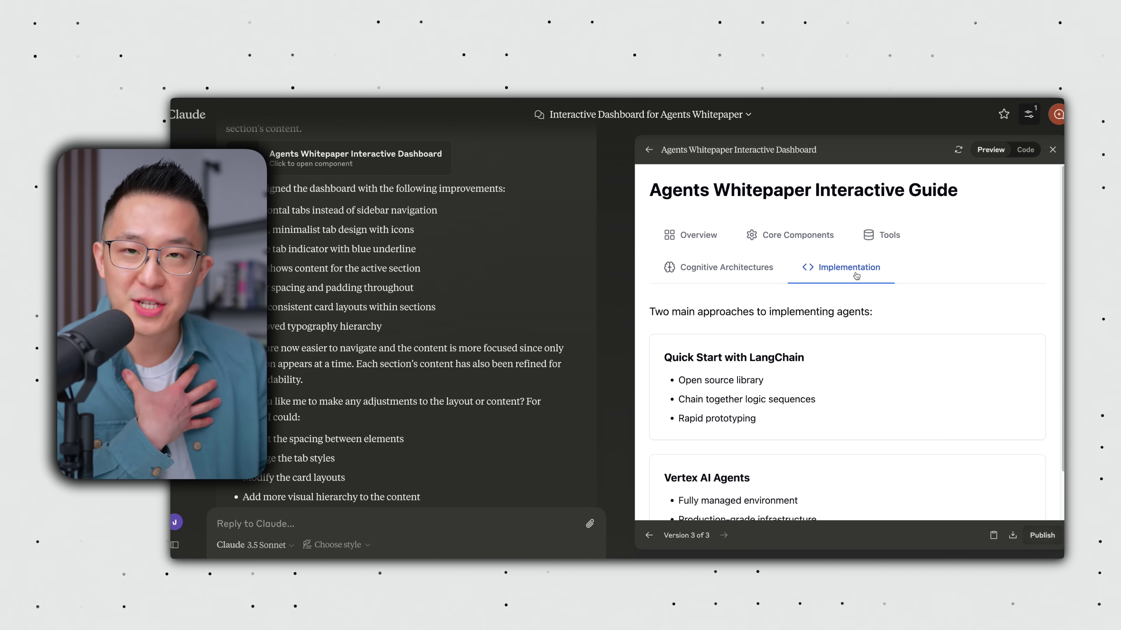
click(720, 278)
click(762, 235)
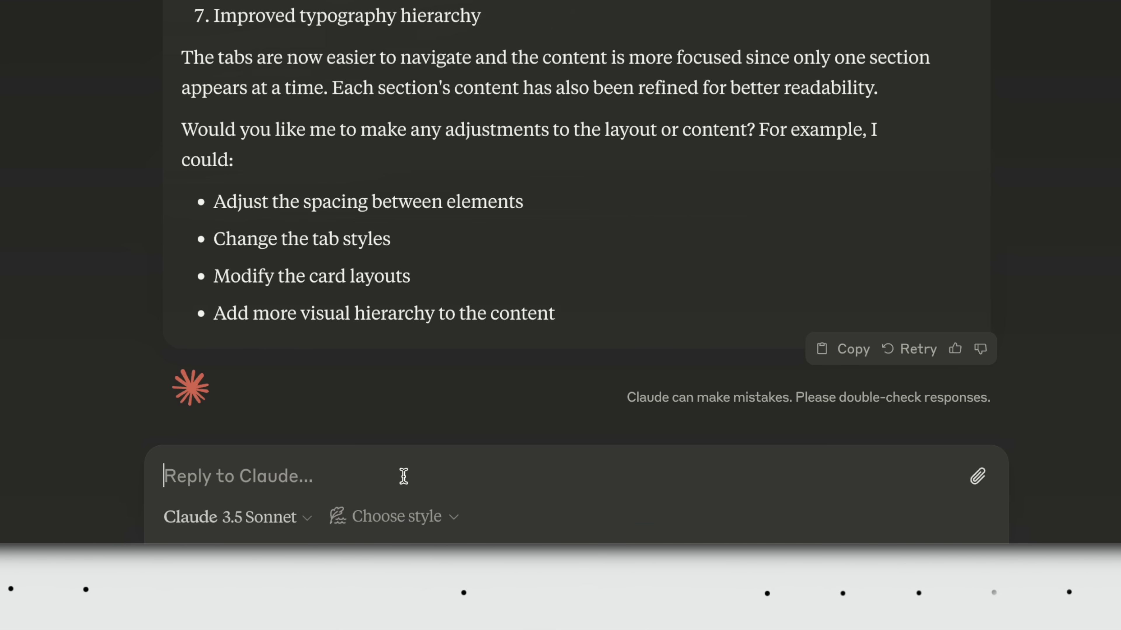
Paste and send the prompt for a simple infographic summarising the white paper.
text(Create a simple infographic that summarizes the white paper.)
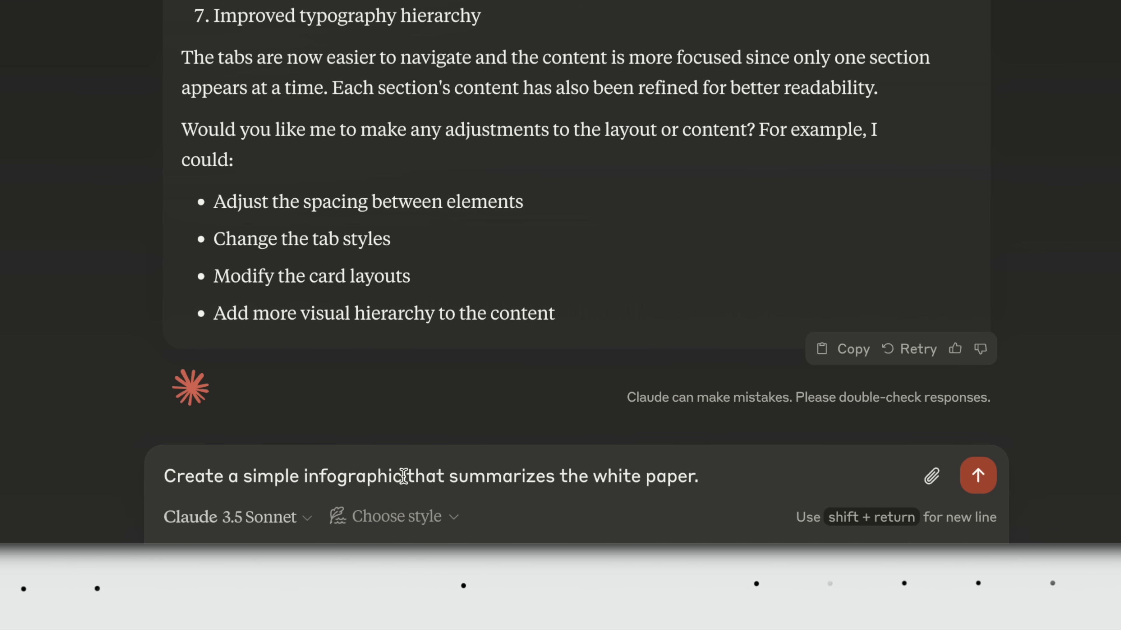
key(Return)
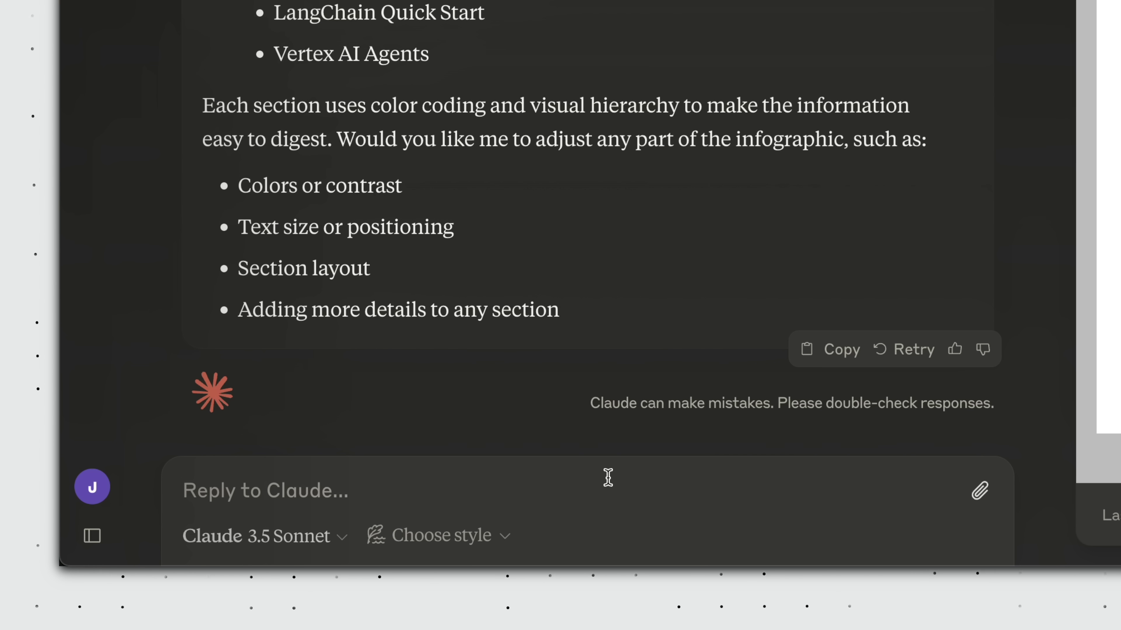
Send feedback: connect key concepts, keep it easy to understand, polished, black and orange.
text(The infographic doesn't show any)
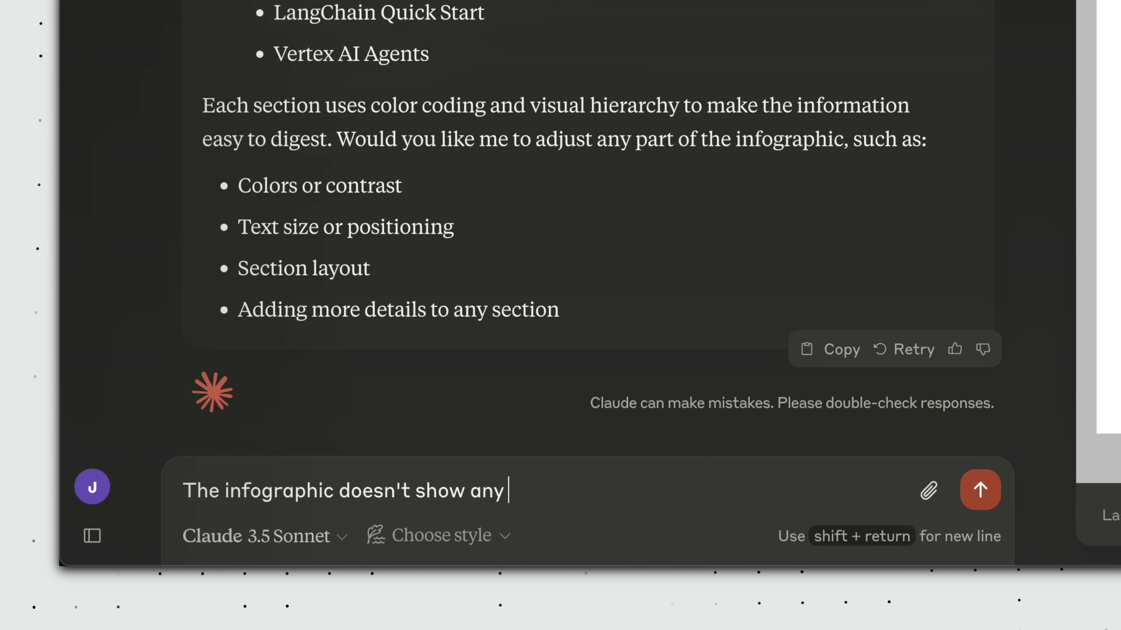
text( key concepts. Make it)
key(alt+BackSpace)
key(alt+BackSpace)
text(Present the information in a wa)
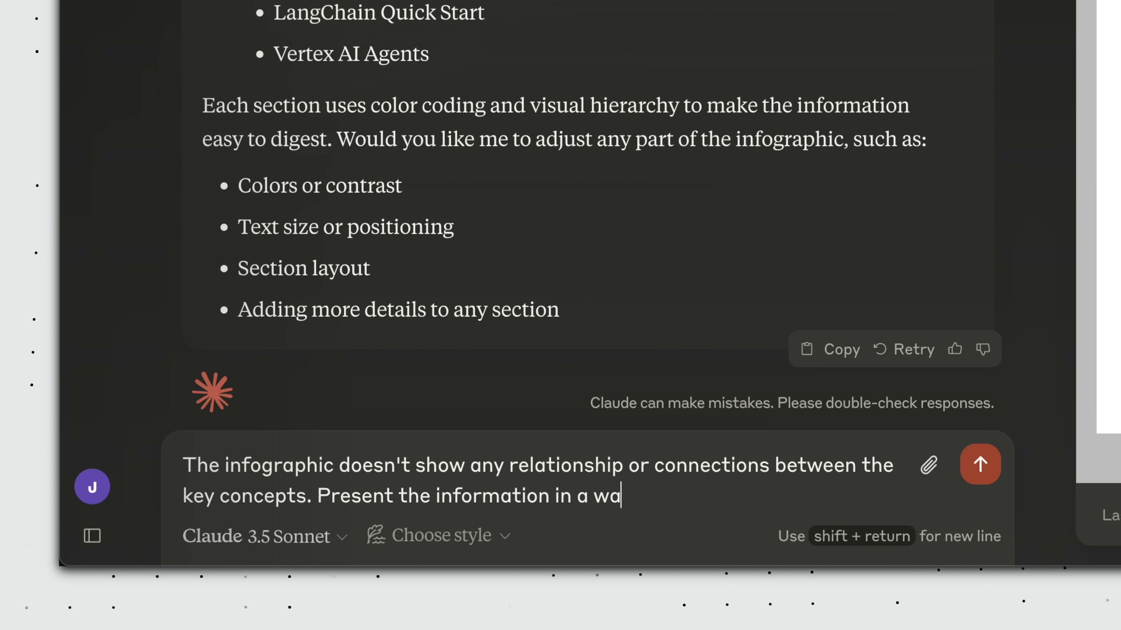
text(erson can understand.)
key(shift+Return)
text(Make it more polished and use)
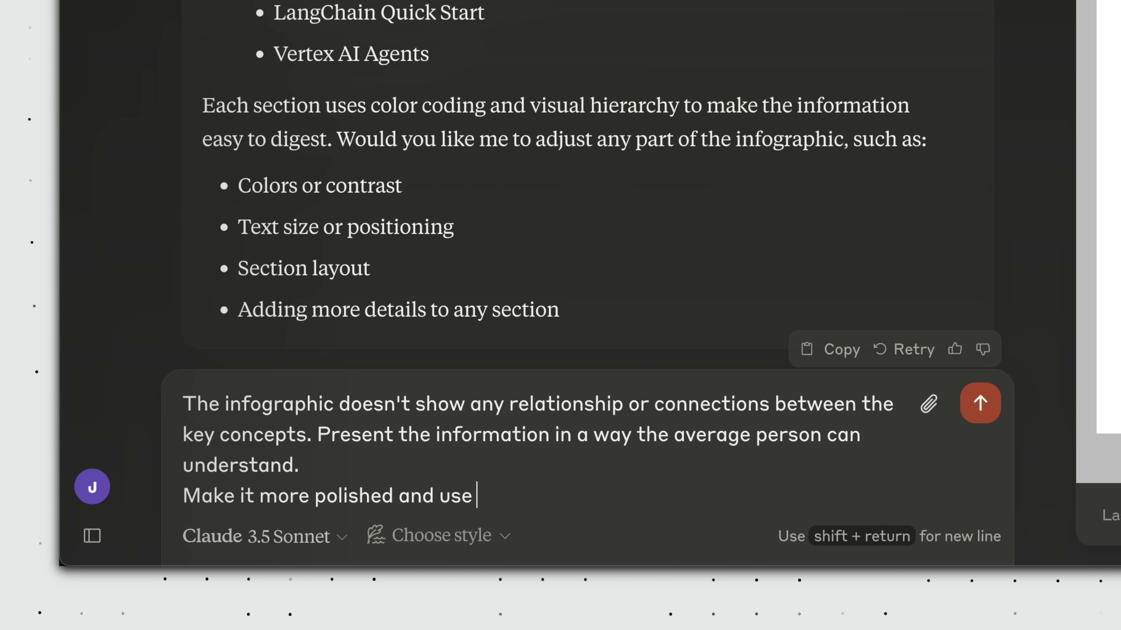
text( a black and orange color scheme.)
key(Return)
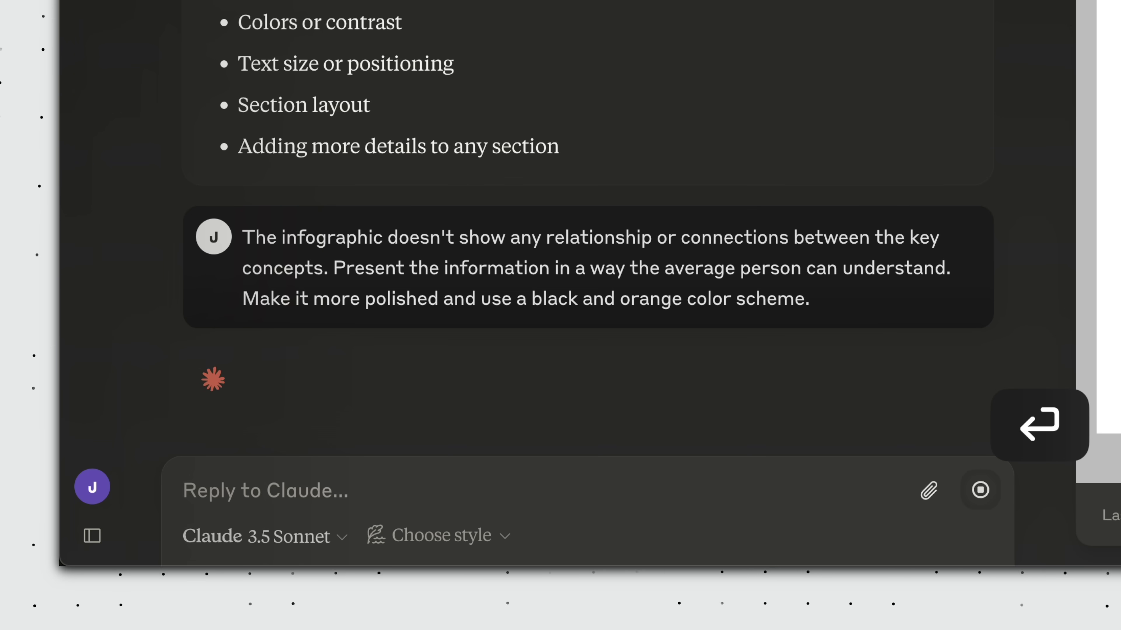